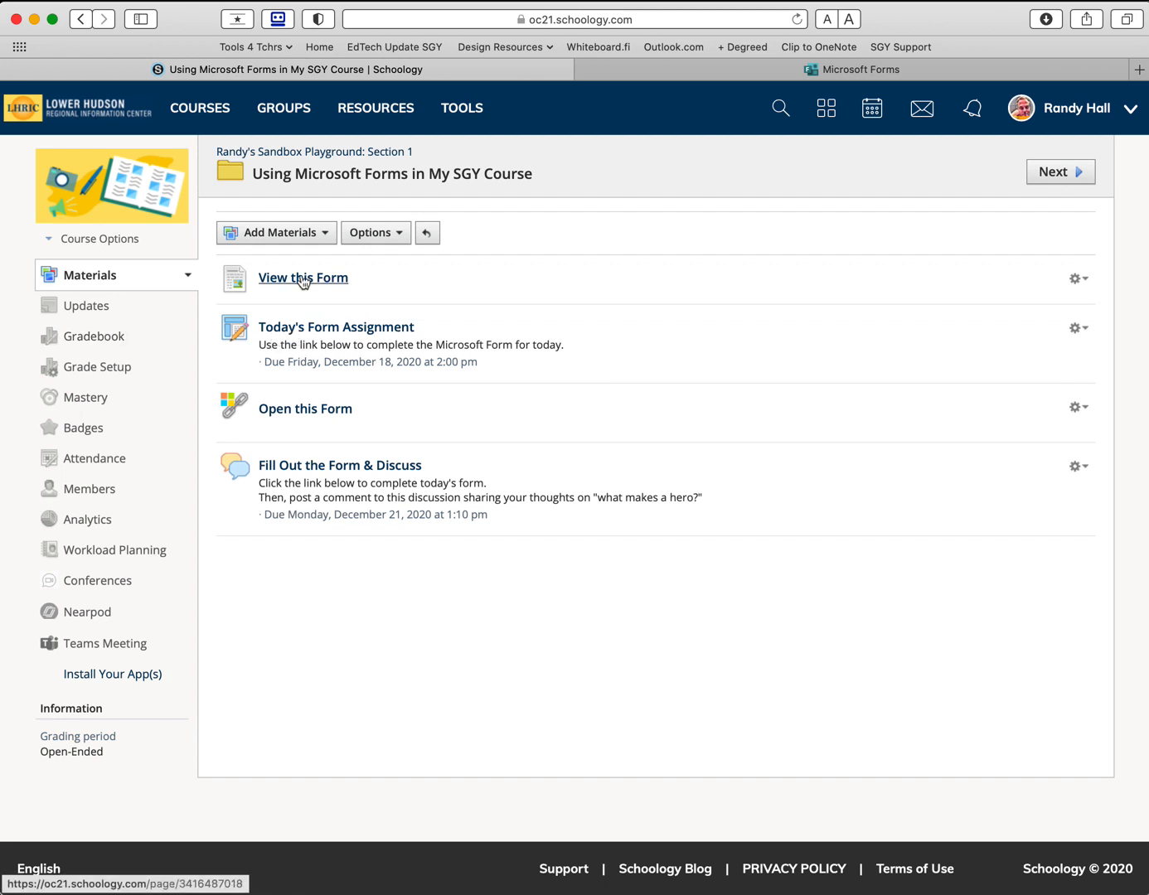
- Examine the embedded form on the View this Form page and the form link in Today's Form Assignment
left_click(307, 233)
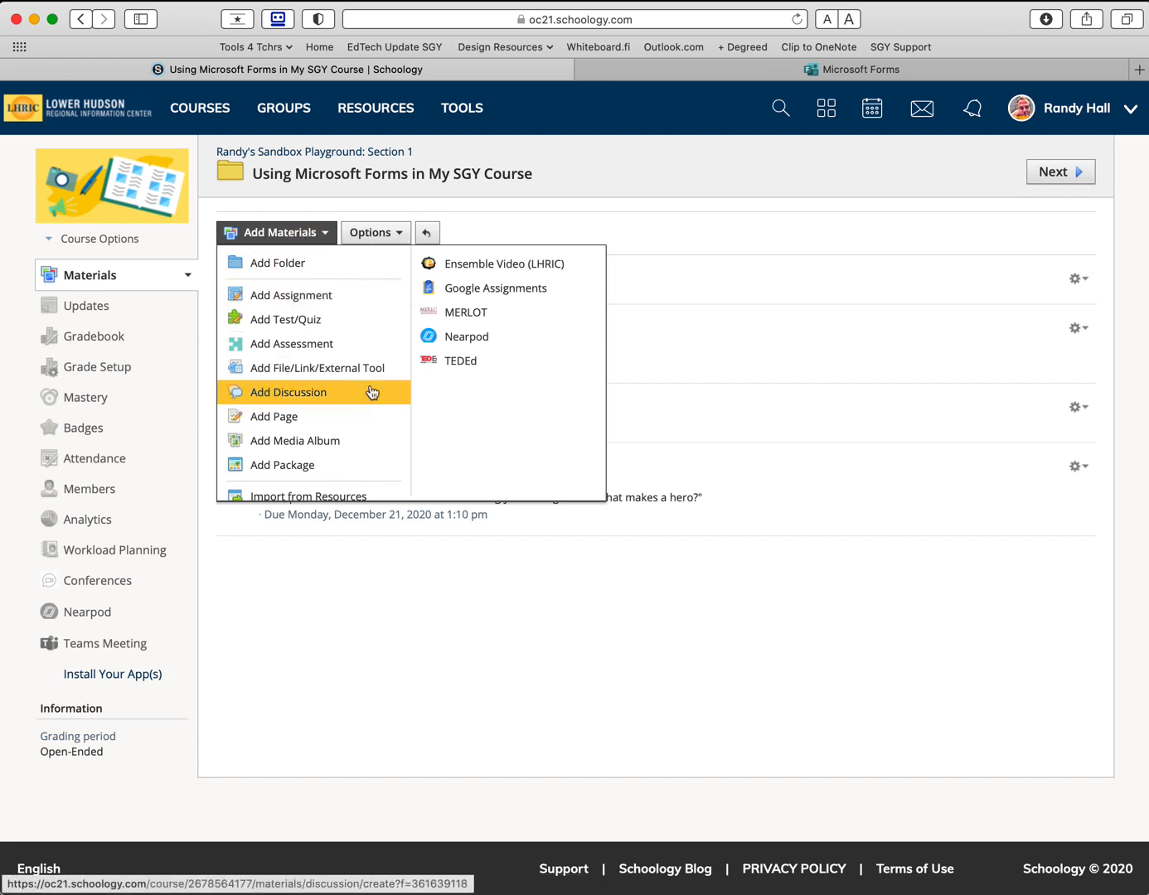
left_click(546, 230)
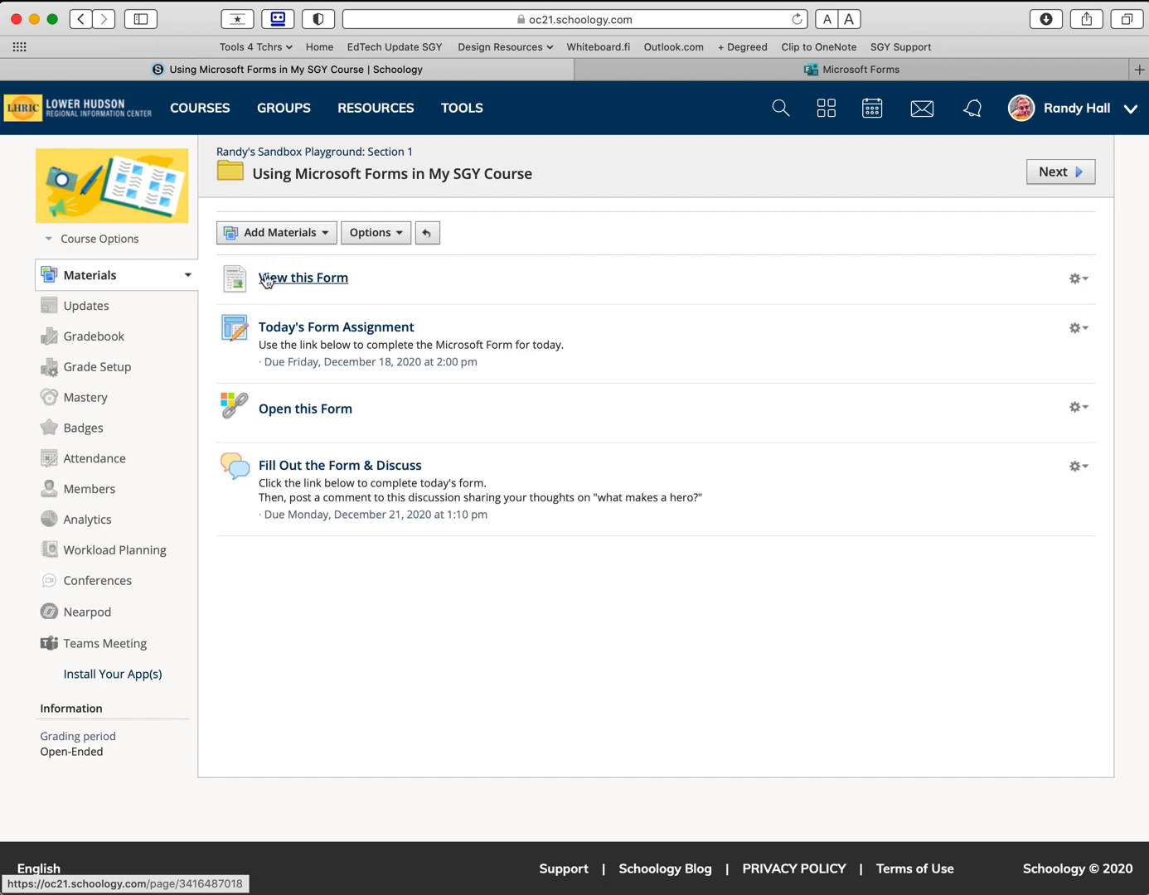
left_click(305, 278)
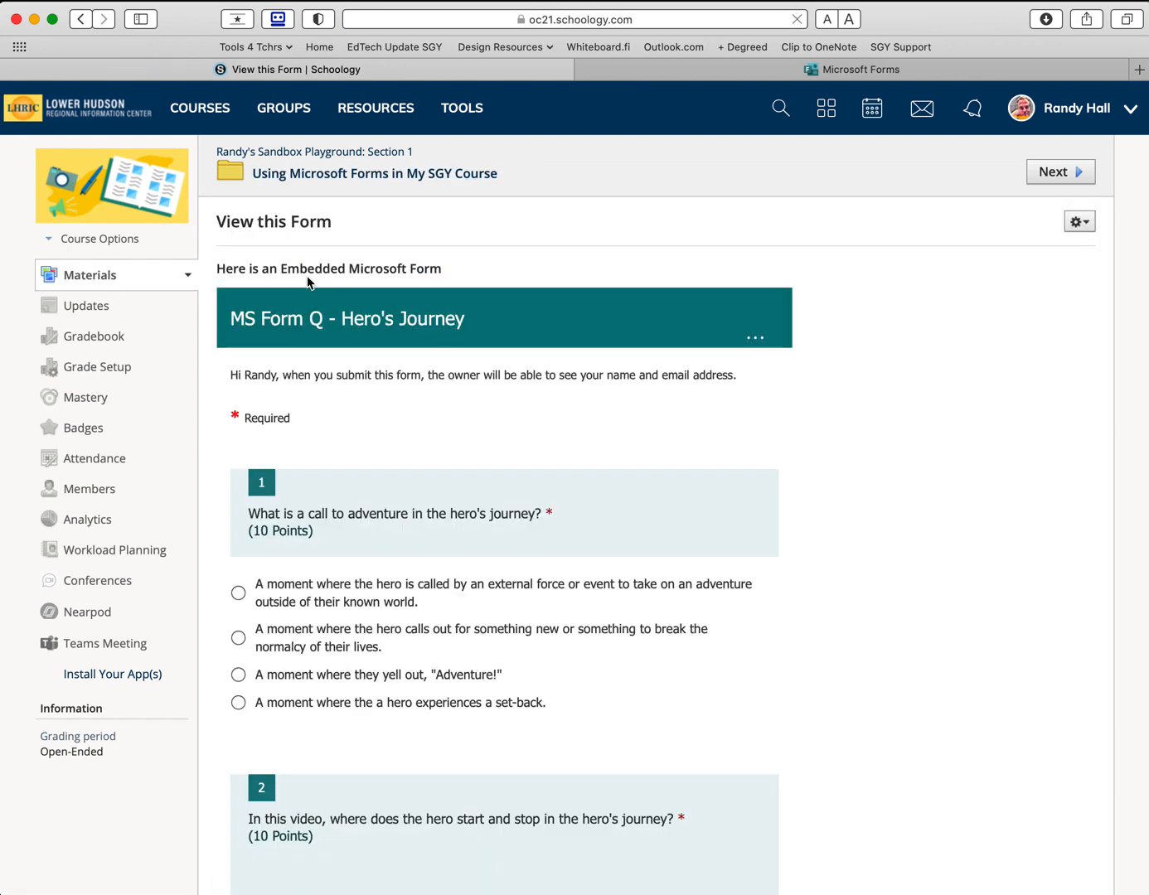
scroll(945, 448, "down", 10)
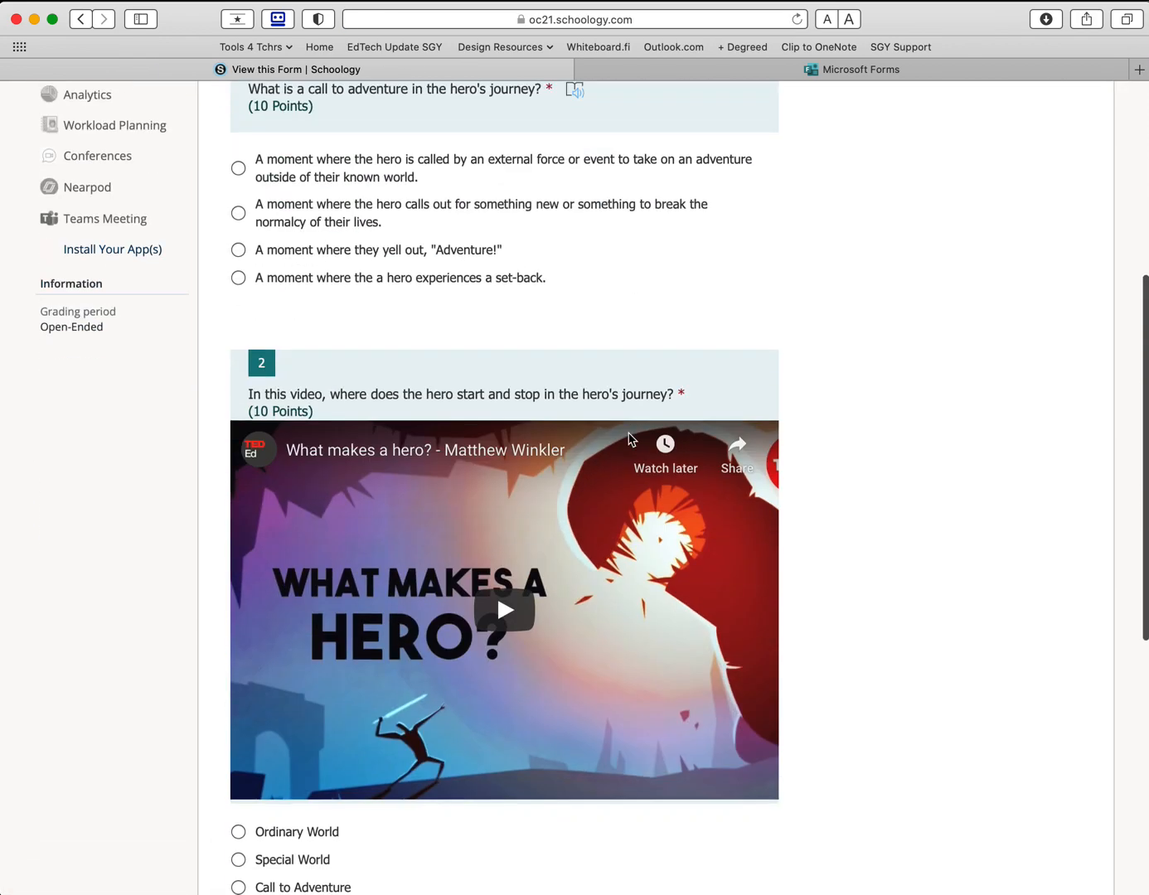
scroll(920, 352, "up", 10)
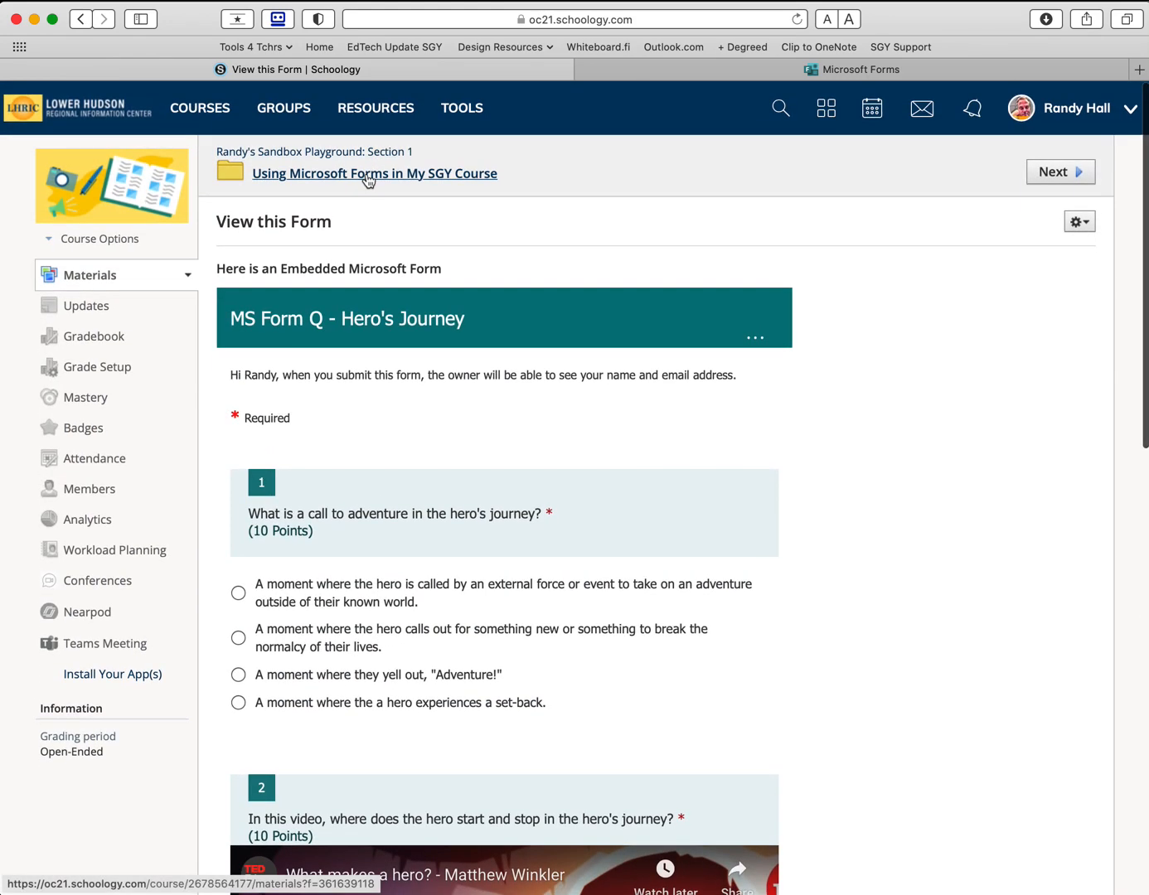
left_click(366, 173)
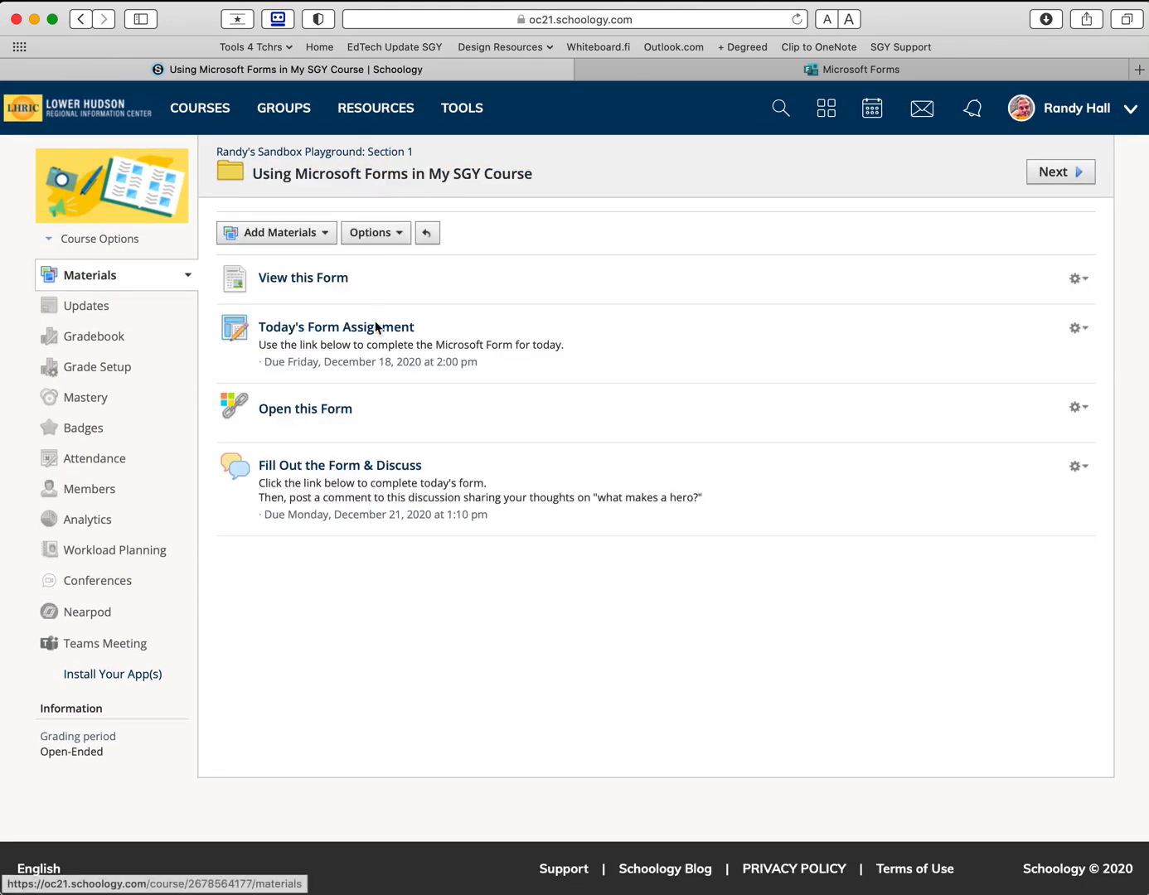
left_click(353, 337)
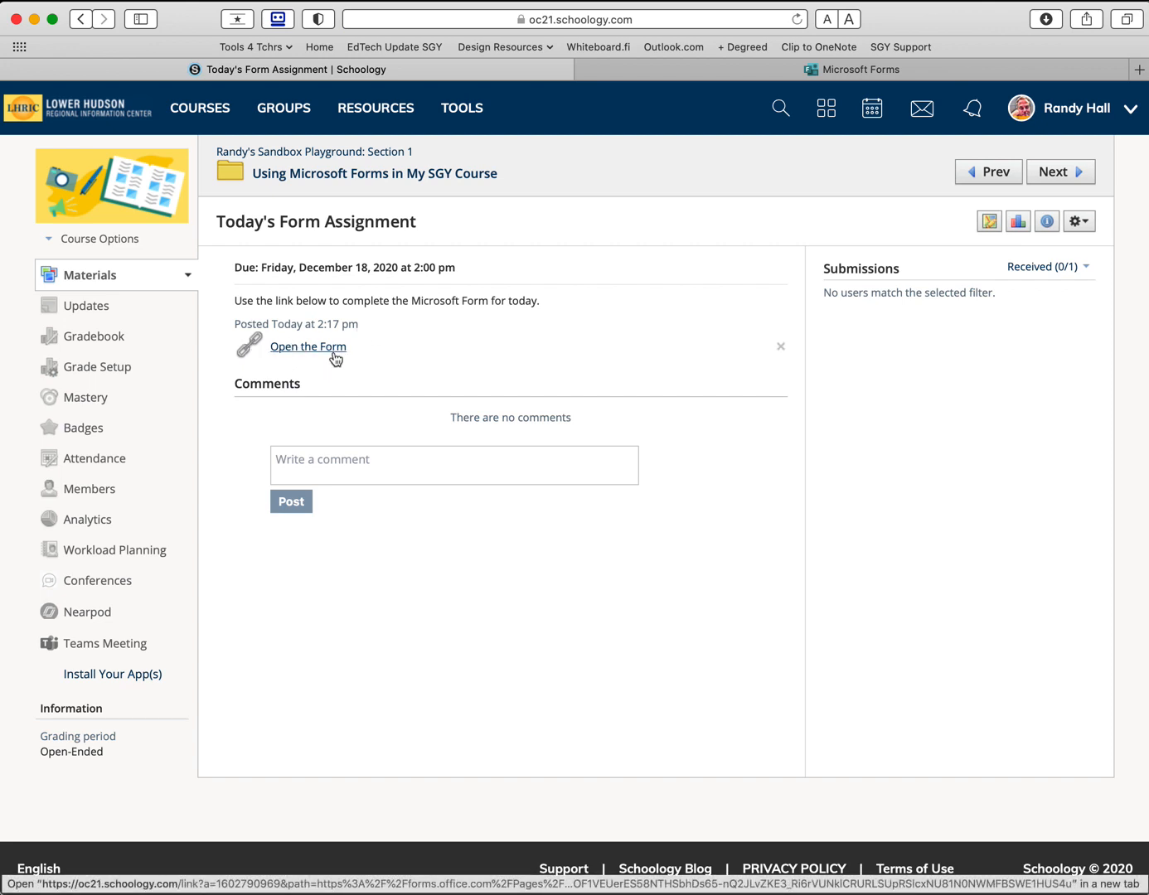
left_click(377, 176)
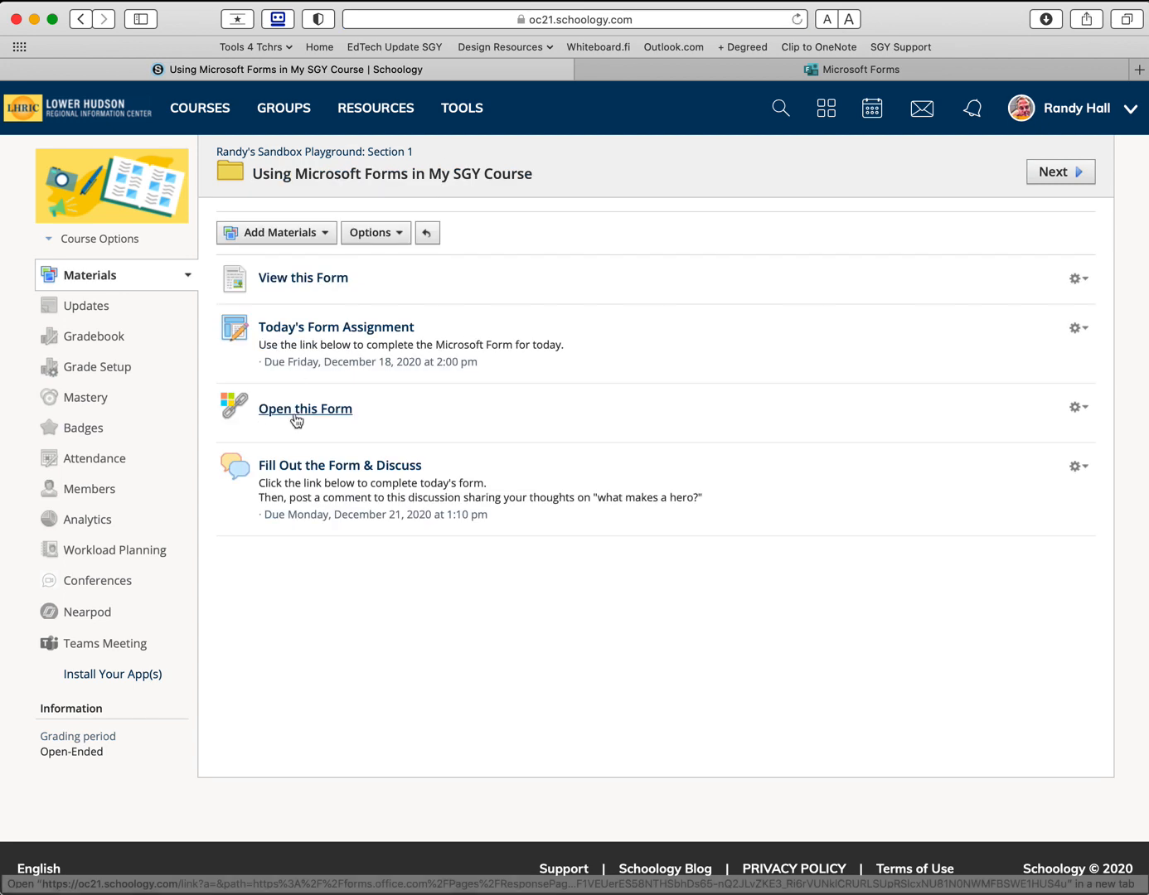
- Examine the form opened by the Open this Form link and the Fill Out the Form & Discuss discussion, returning to the folder
left_click(292, 233)
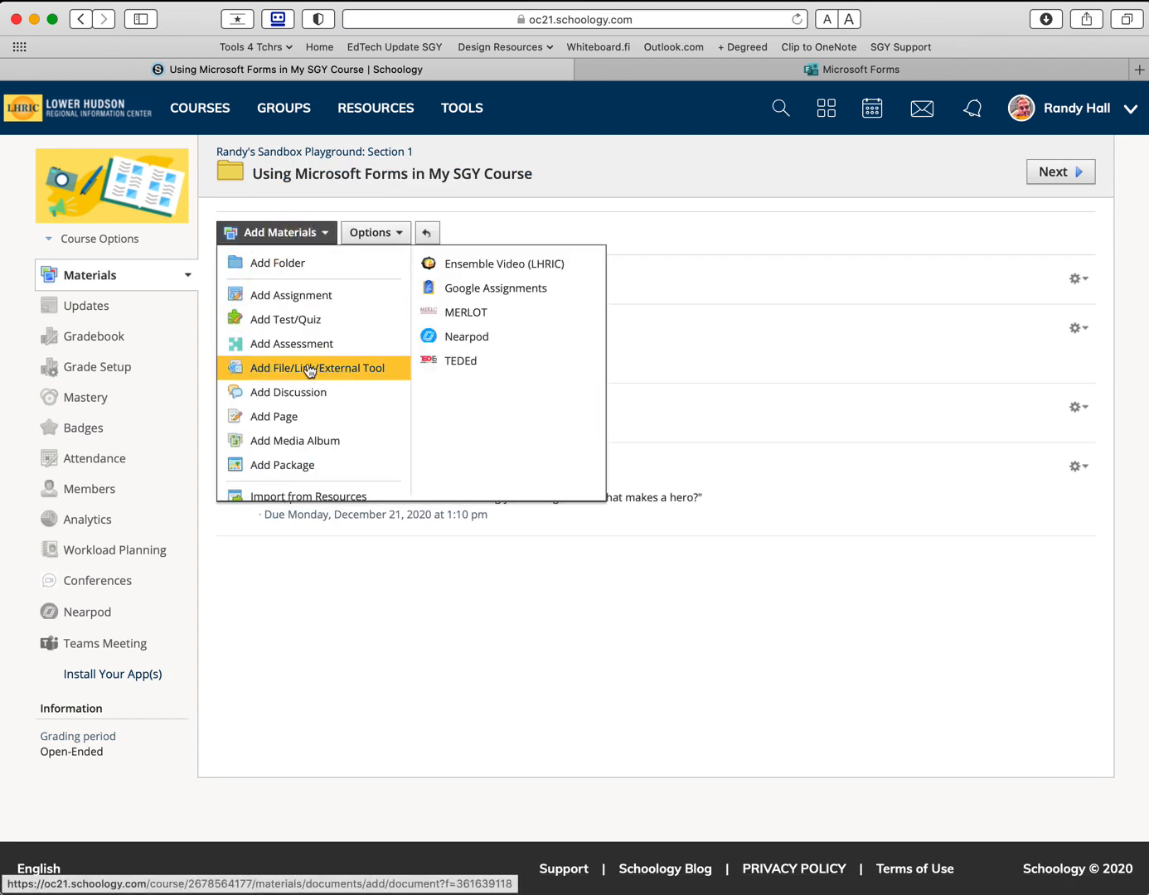
left_click(561, 226)
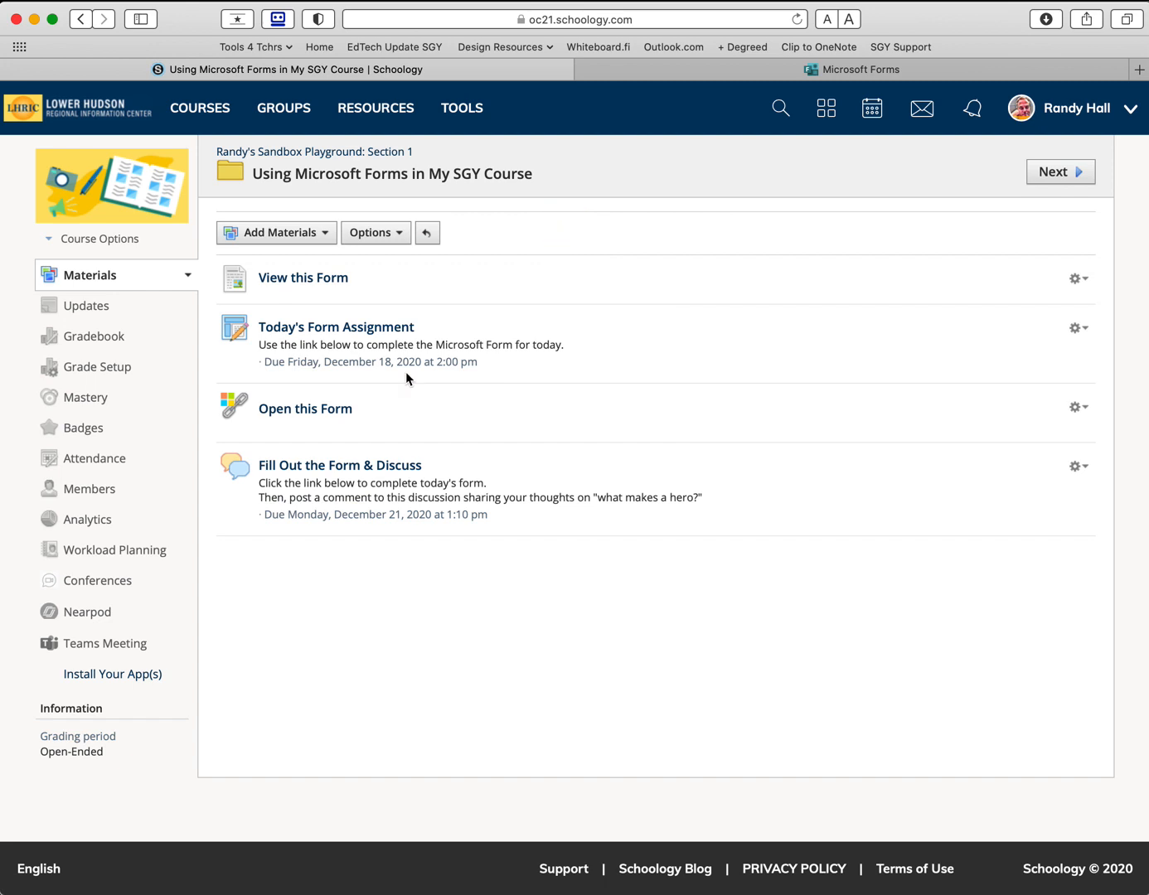
left_click(325, 412)
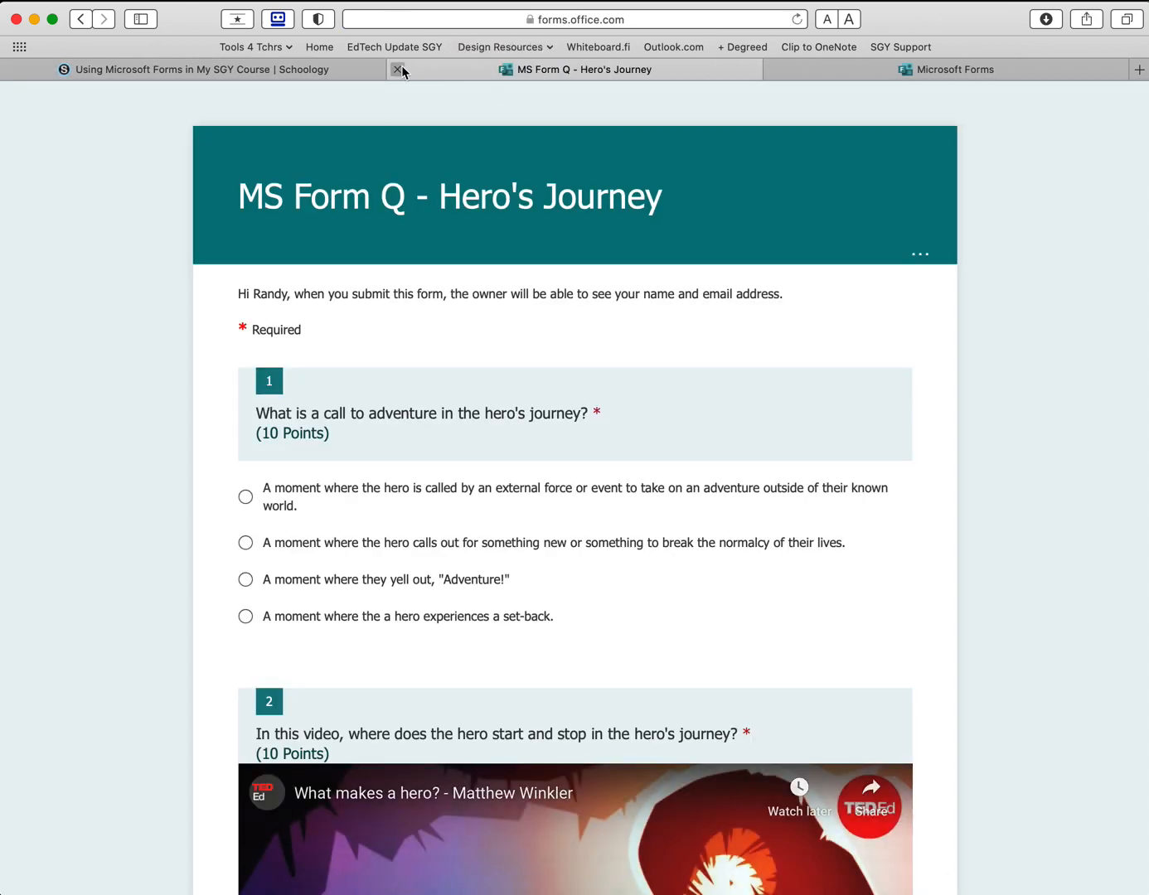
left_click(397, 69)
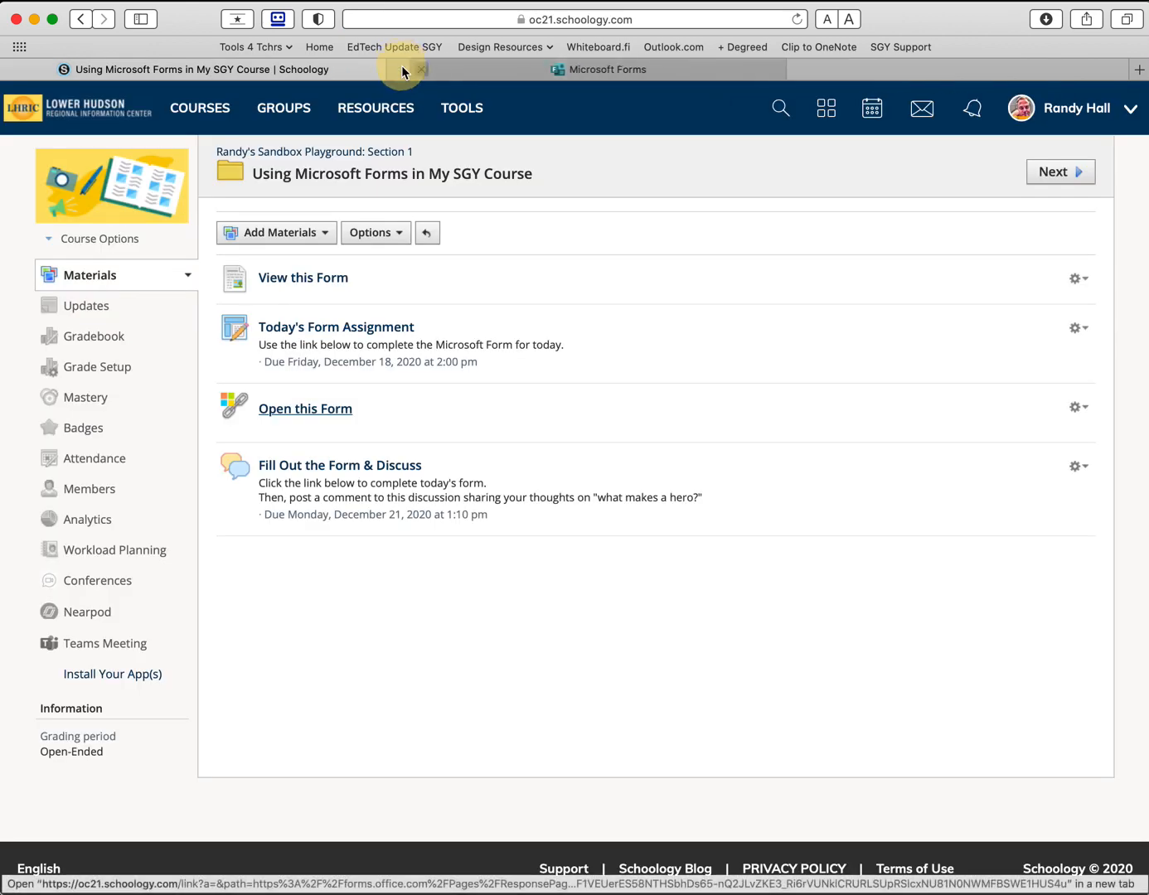
left_click(337, 469)
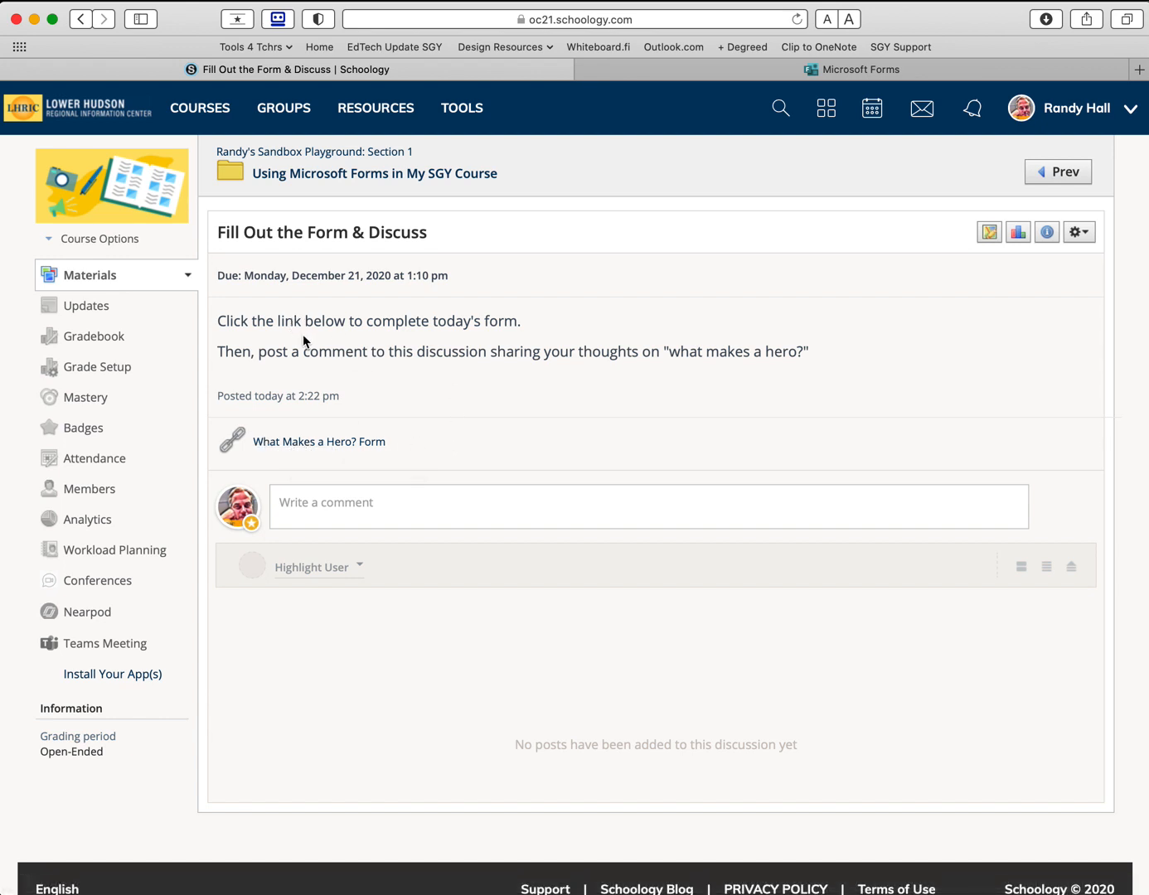
left_click(425, 175)
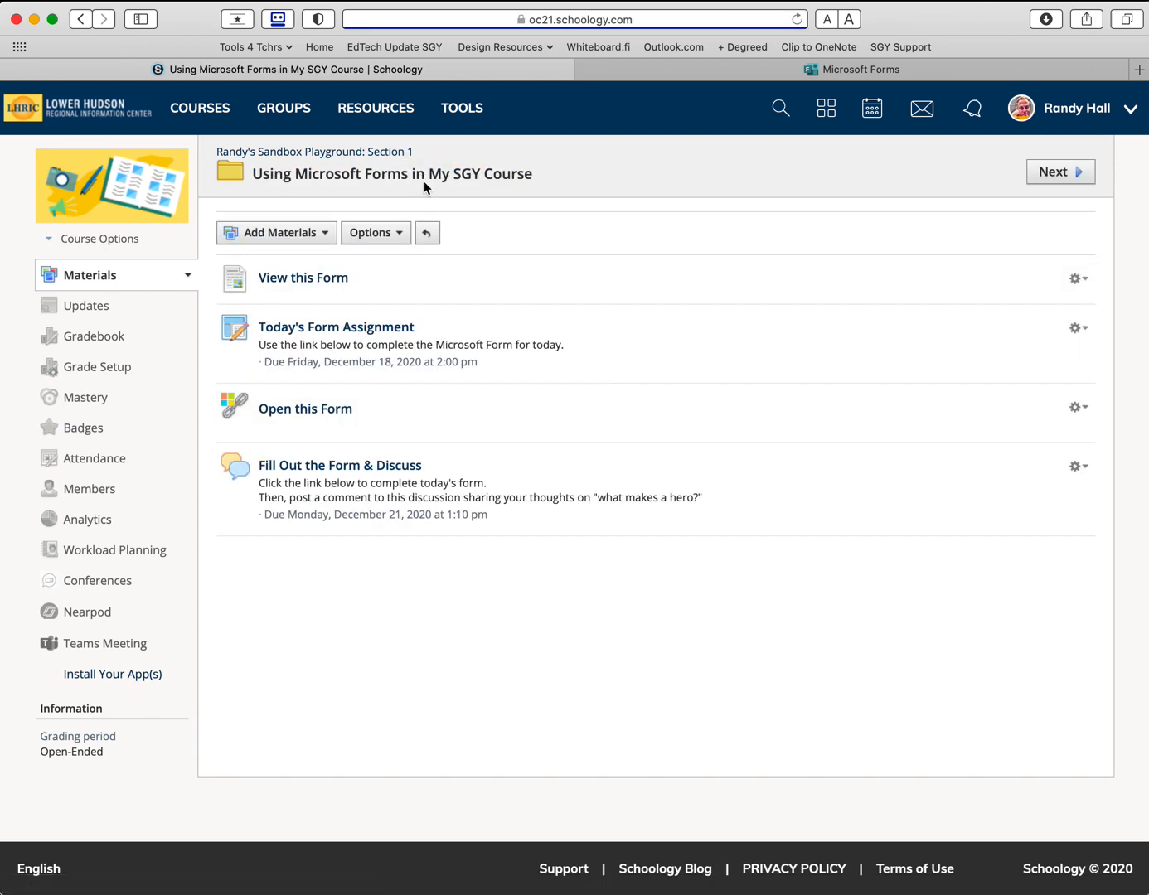
- Switch to Microsoft Forms and copy the Hero's Journey form's response link, keeping responses limited to people in the organization
left_click(696, 70)
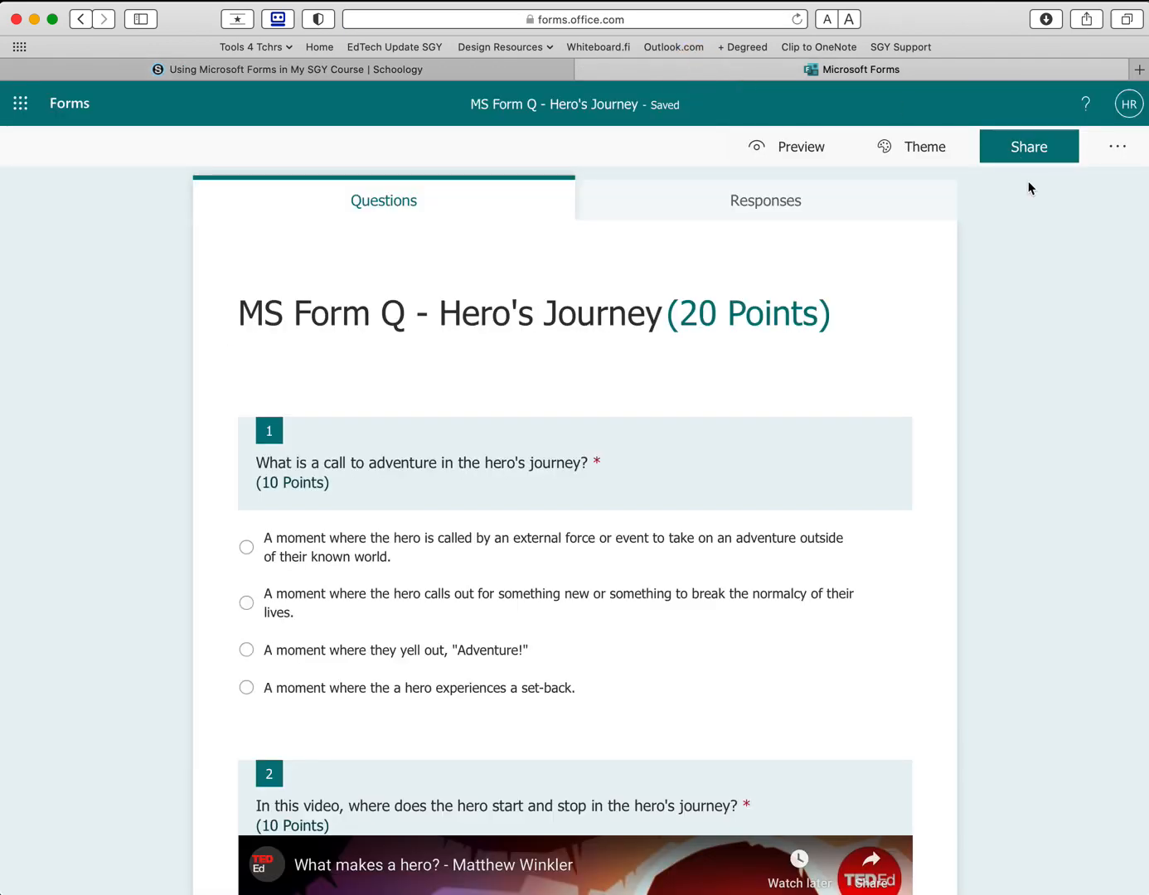
left_click(1021, 147)
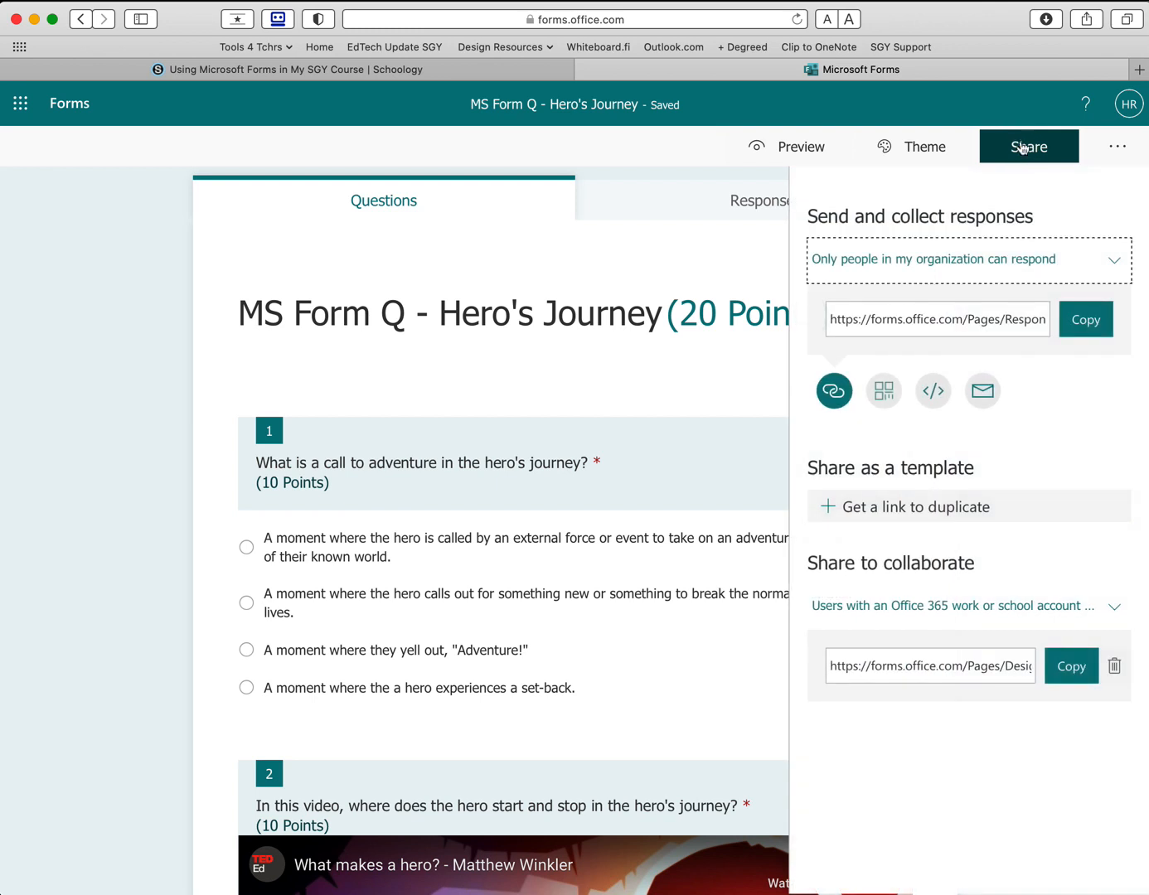
left_click(884, 257)
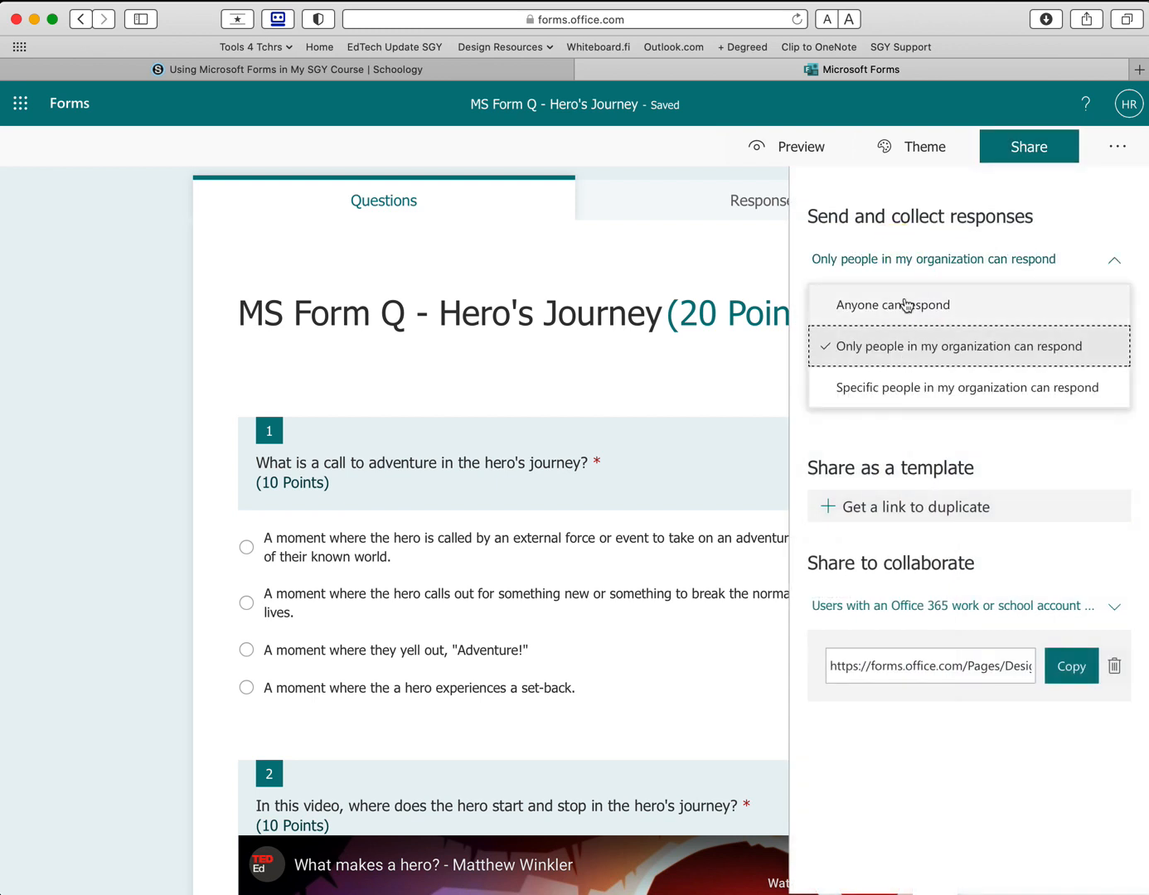
left_click(1078, 207)
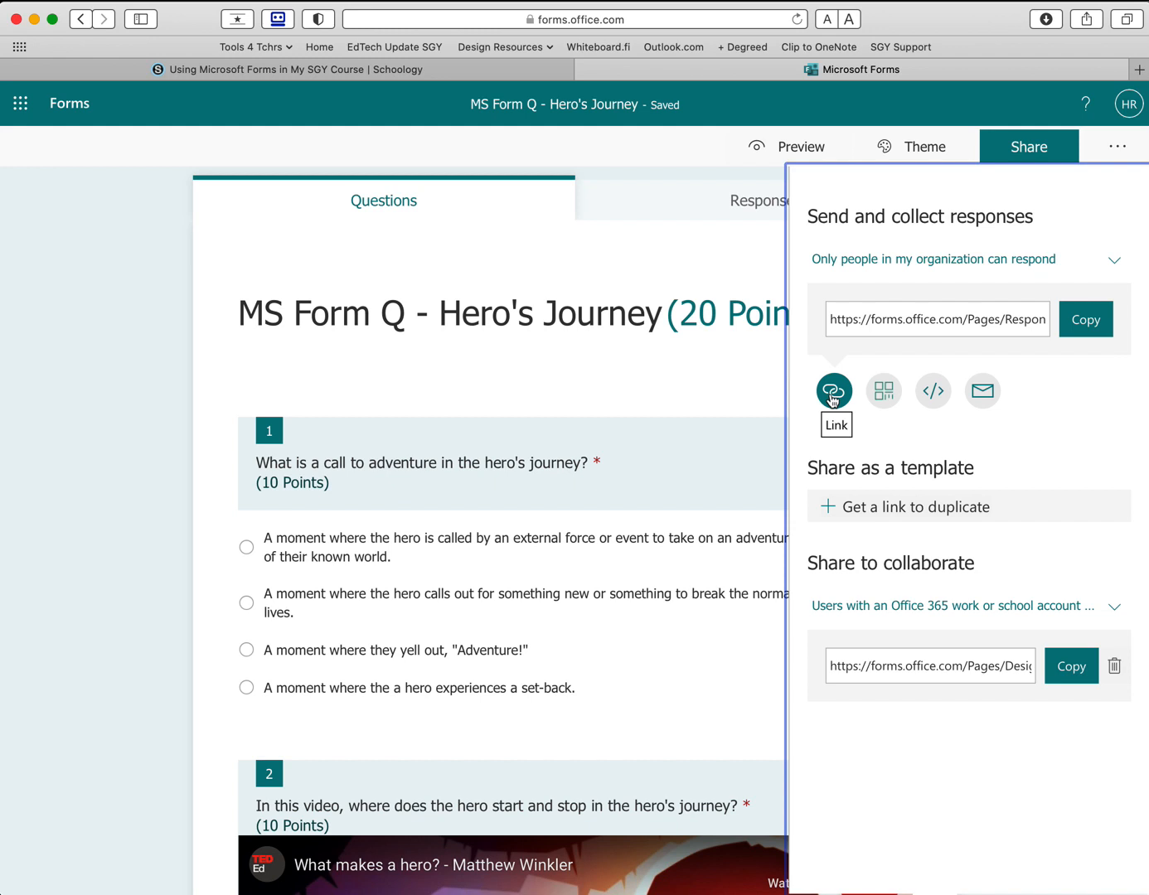
left_click(933, 390)
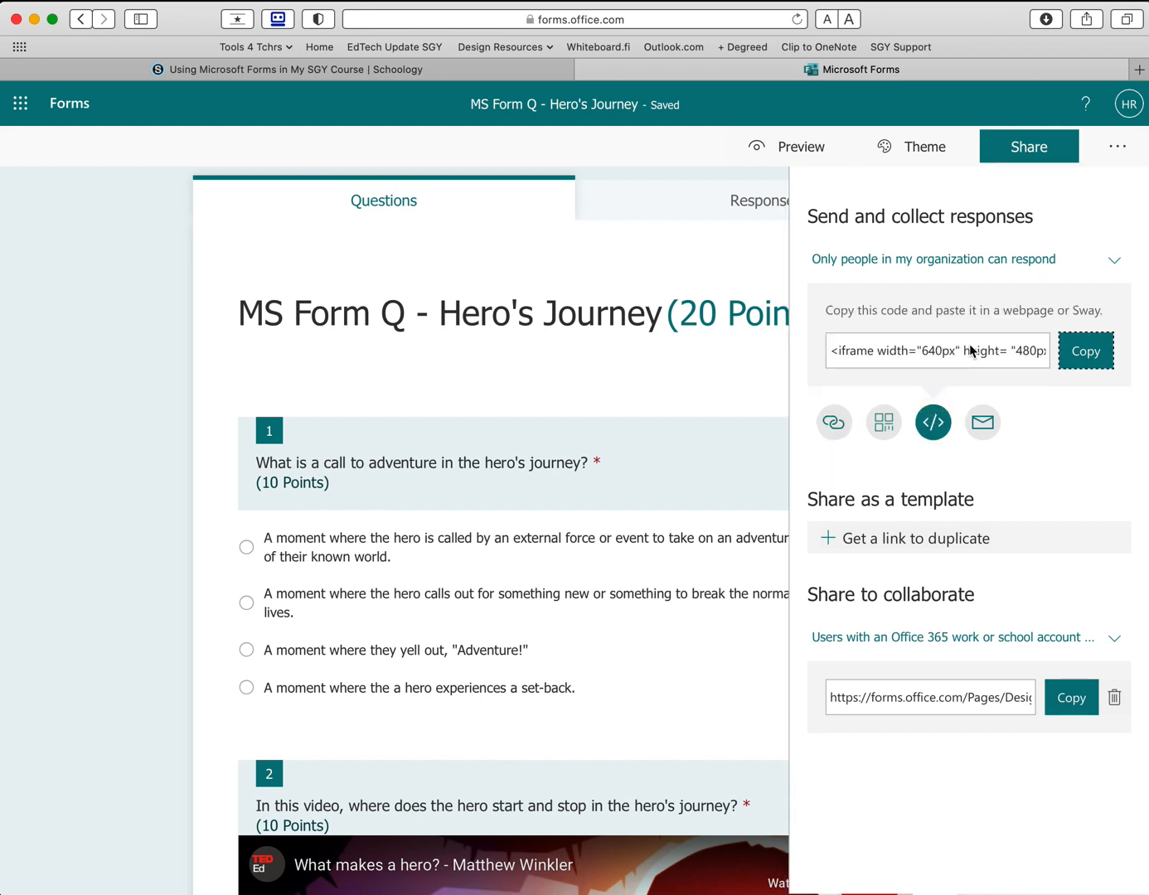
left_click(834, 422)
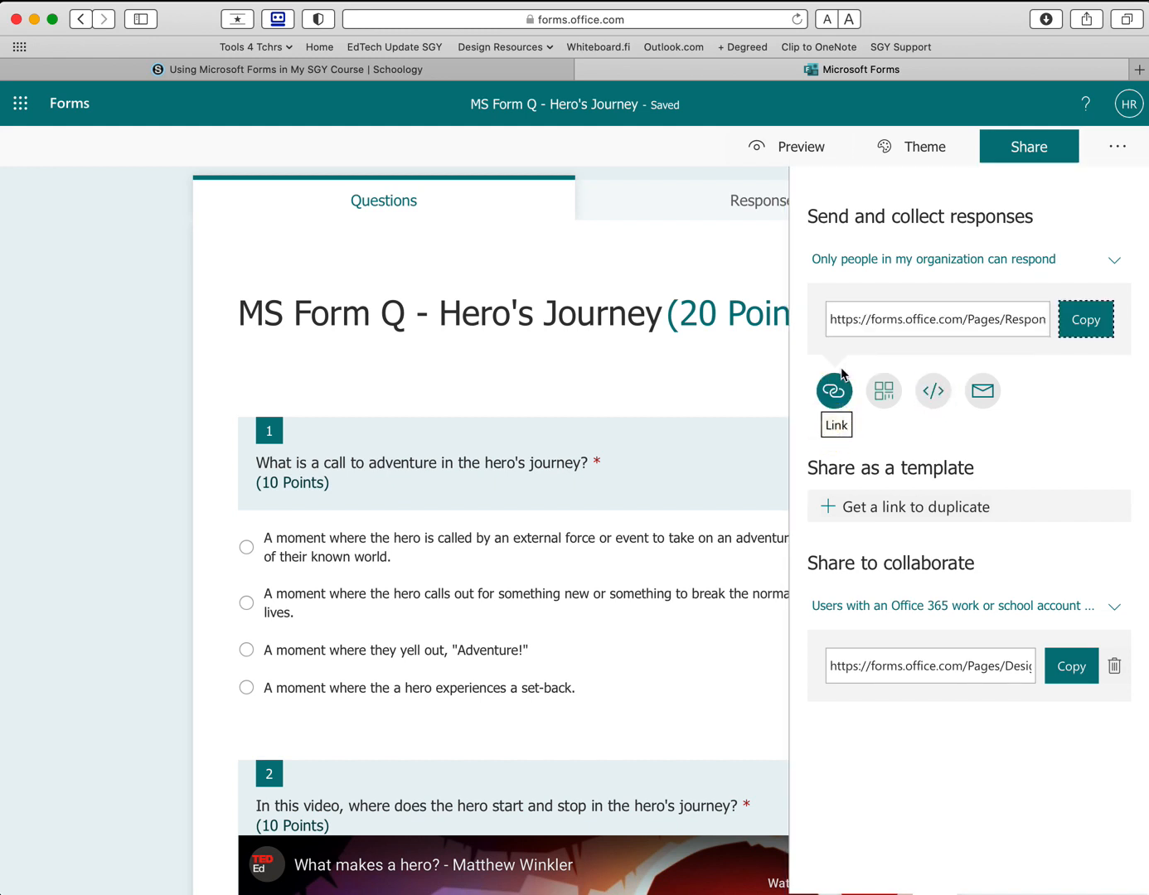
left_click(1077, 323)
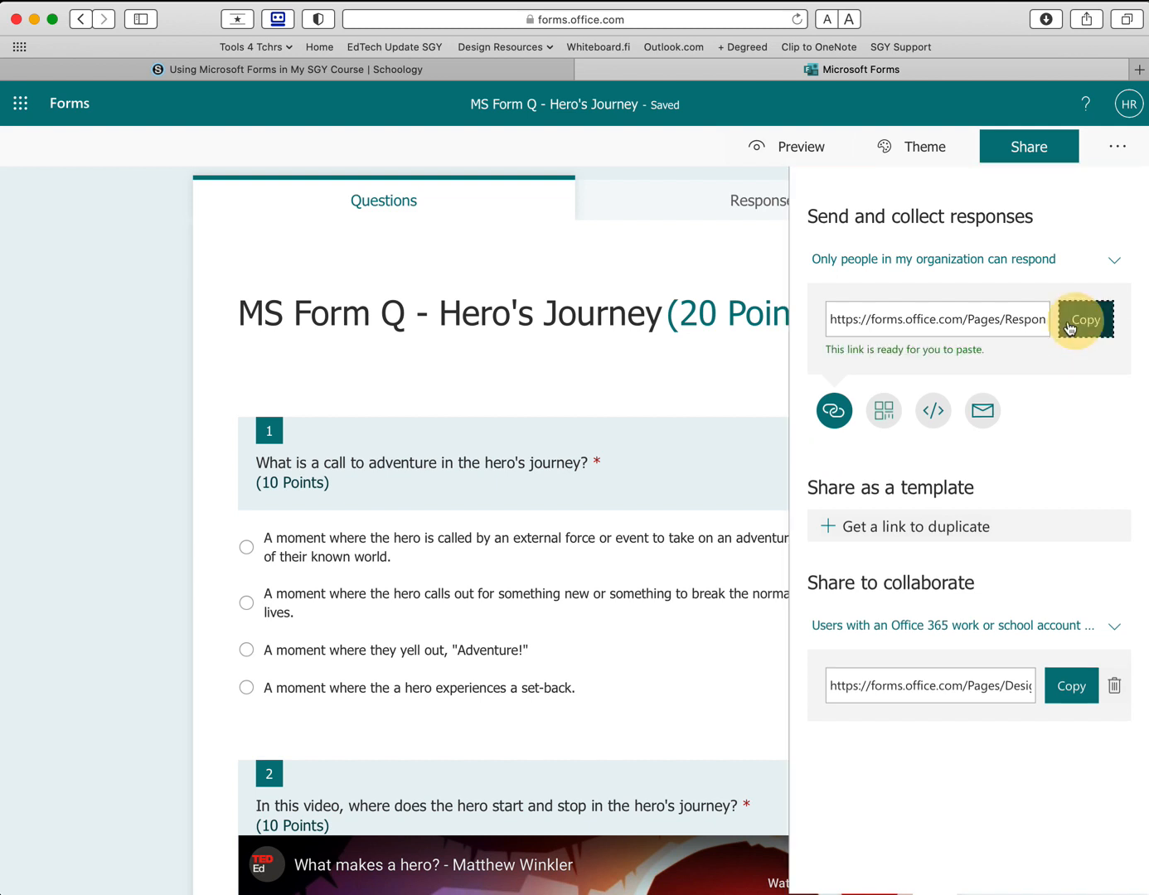
- Switch back to Schoology and start an assignment named "Today's What Makes a Hero" with the description "complete the form link below."
left_click(489, 73)
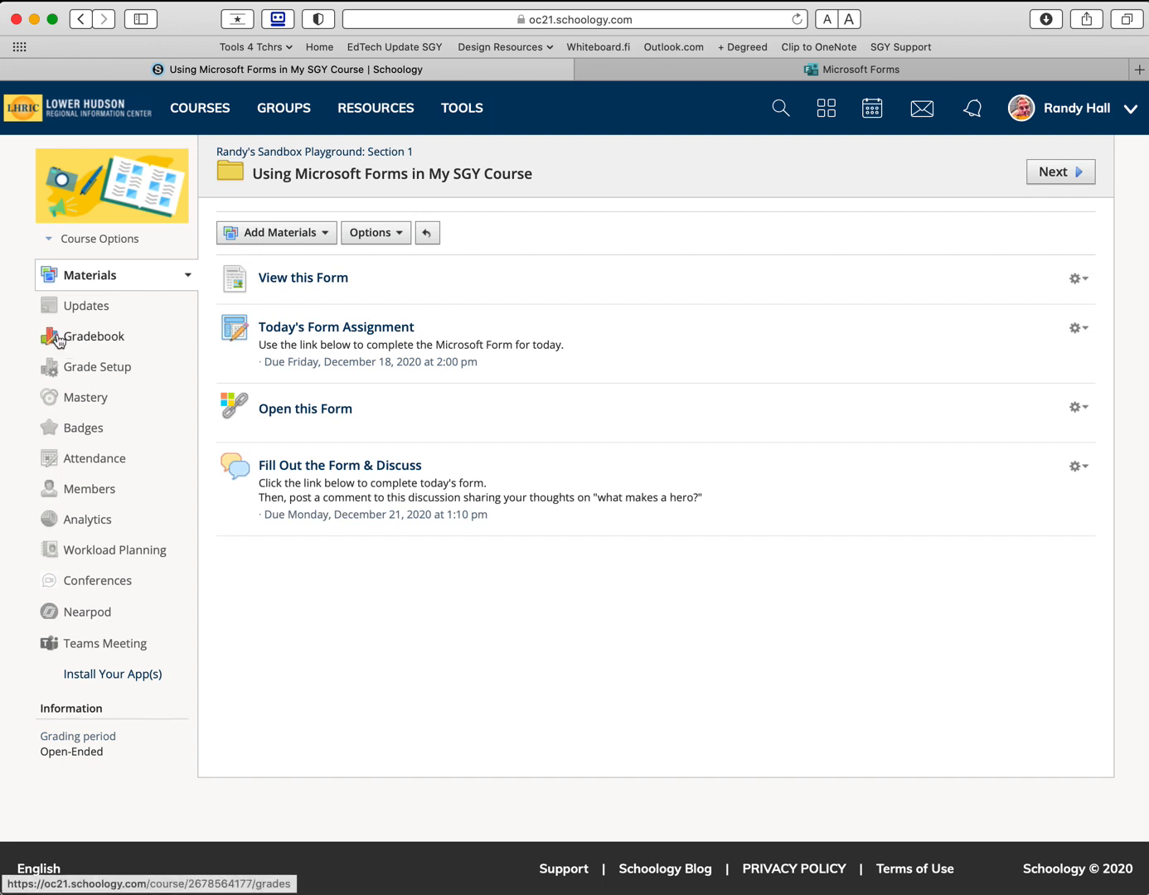
left_click(284, 307)
left_click(297, 362)
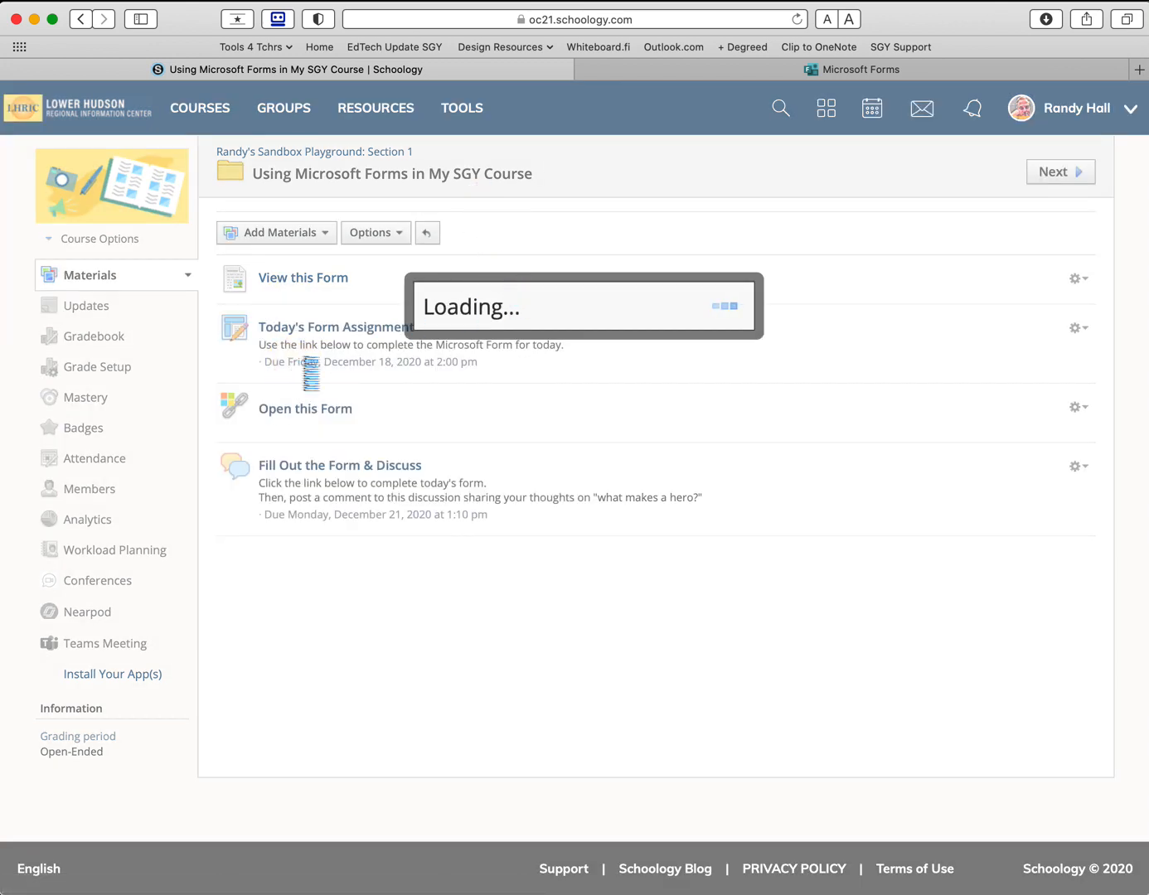
type("T")
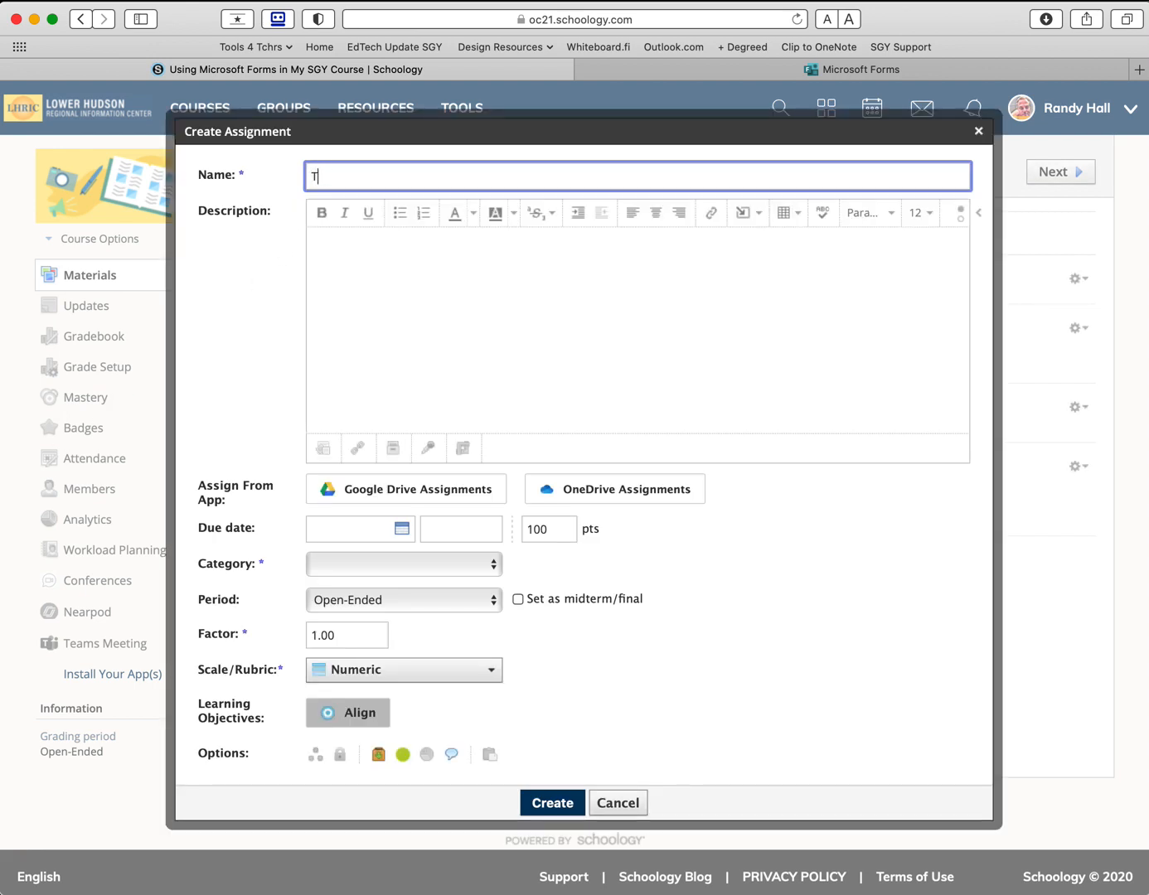
type("oday's What Makes a Hero")
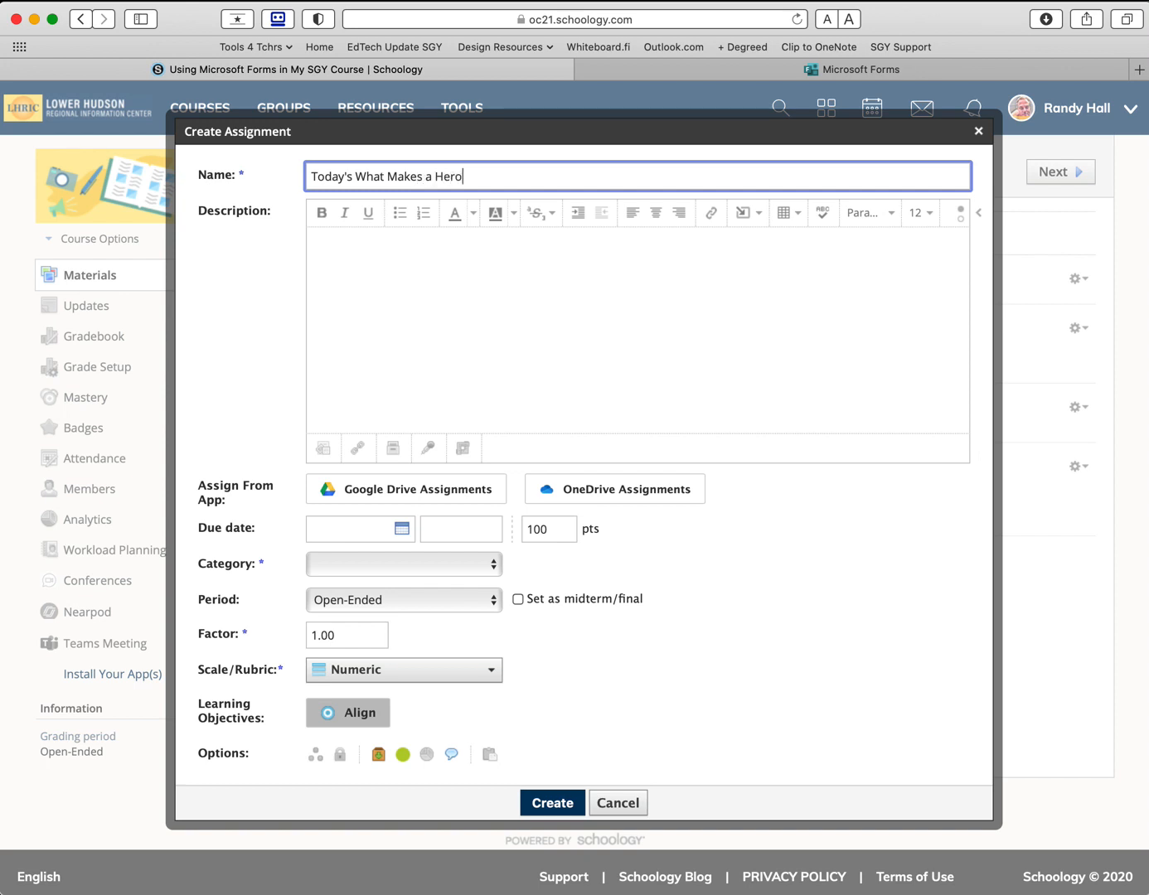
left_click(349, 255)
type("c")
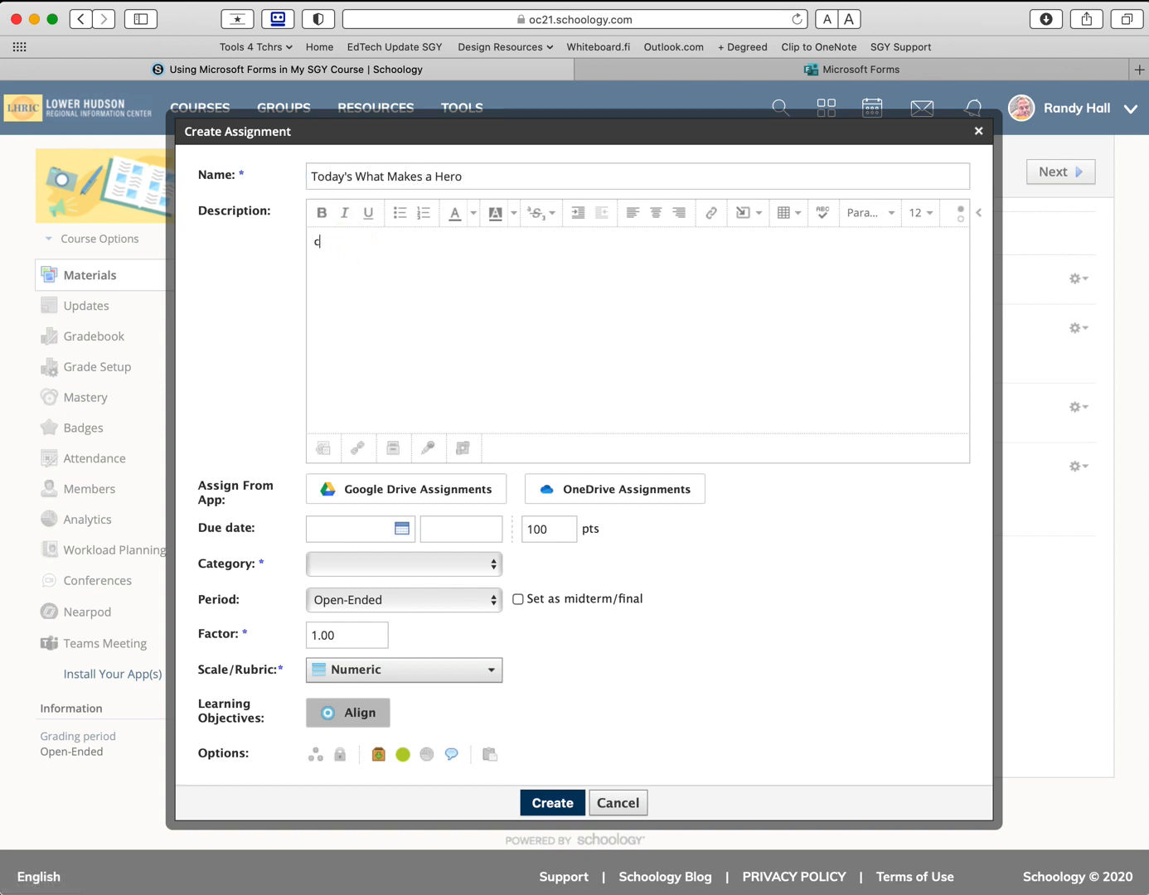
type("omplete the form link below.")
- Attach the copied form link to the assignment with the title "Click to Open Form"
left_click(360, 451)
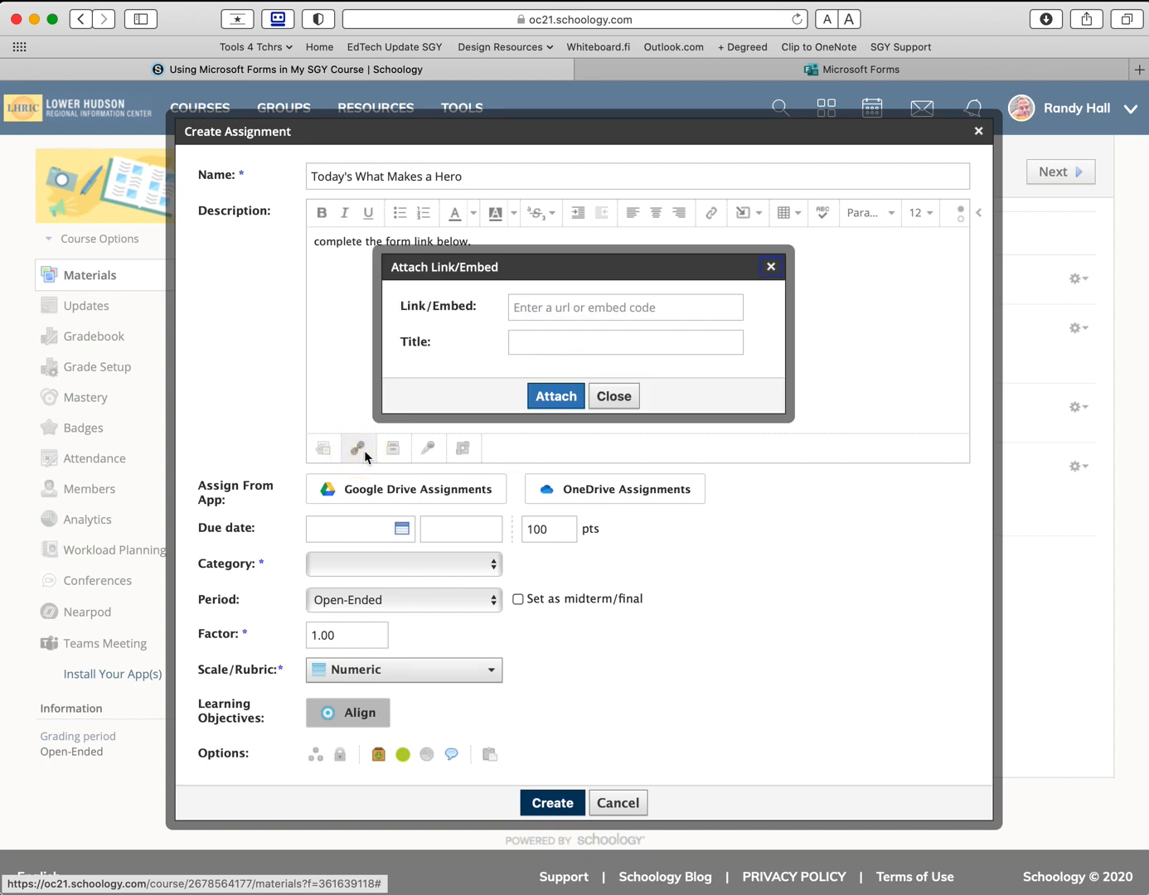
left_click(538, 307)
key("cmd+v")
left_click(540, 342)
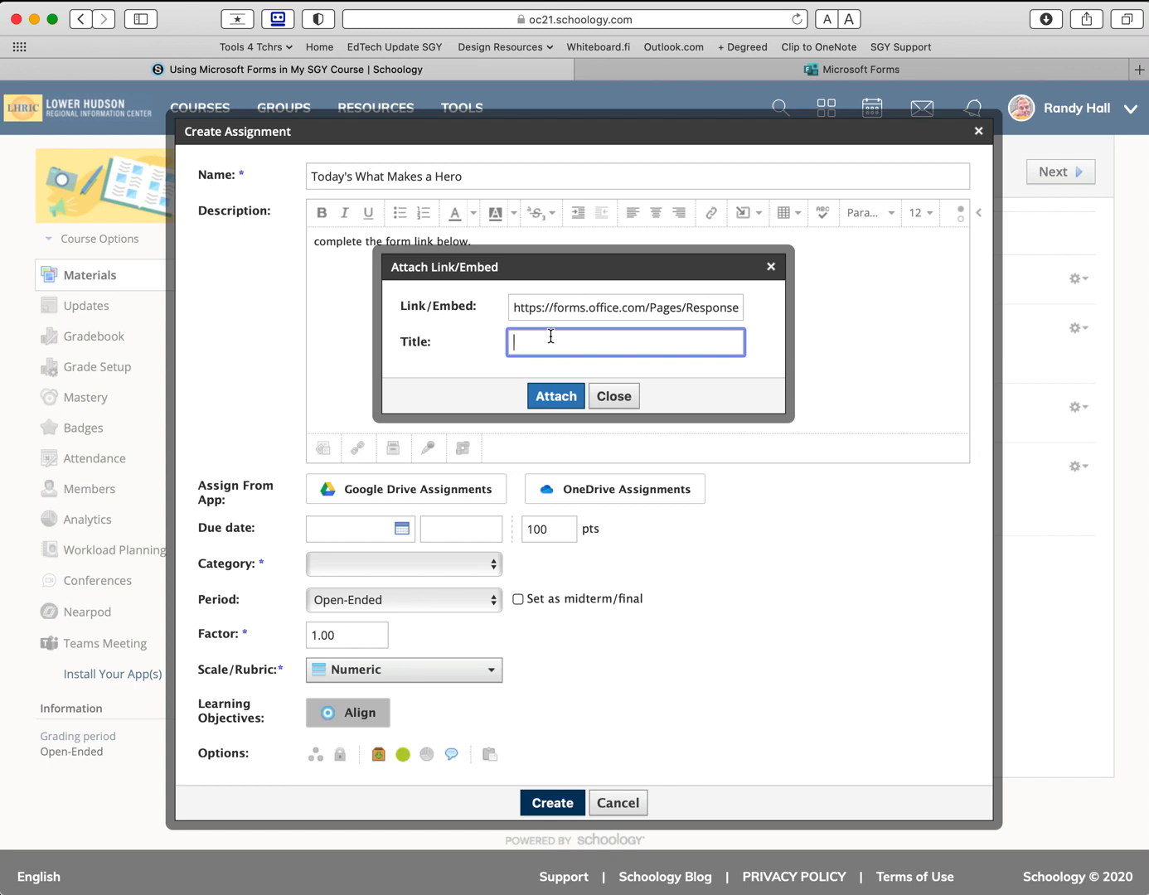
type("Click to Open Form")
left_click(555, 396)
left_click(354, 300)
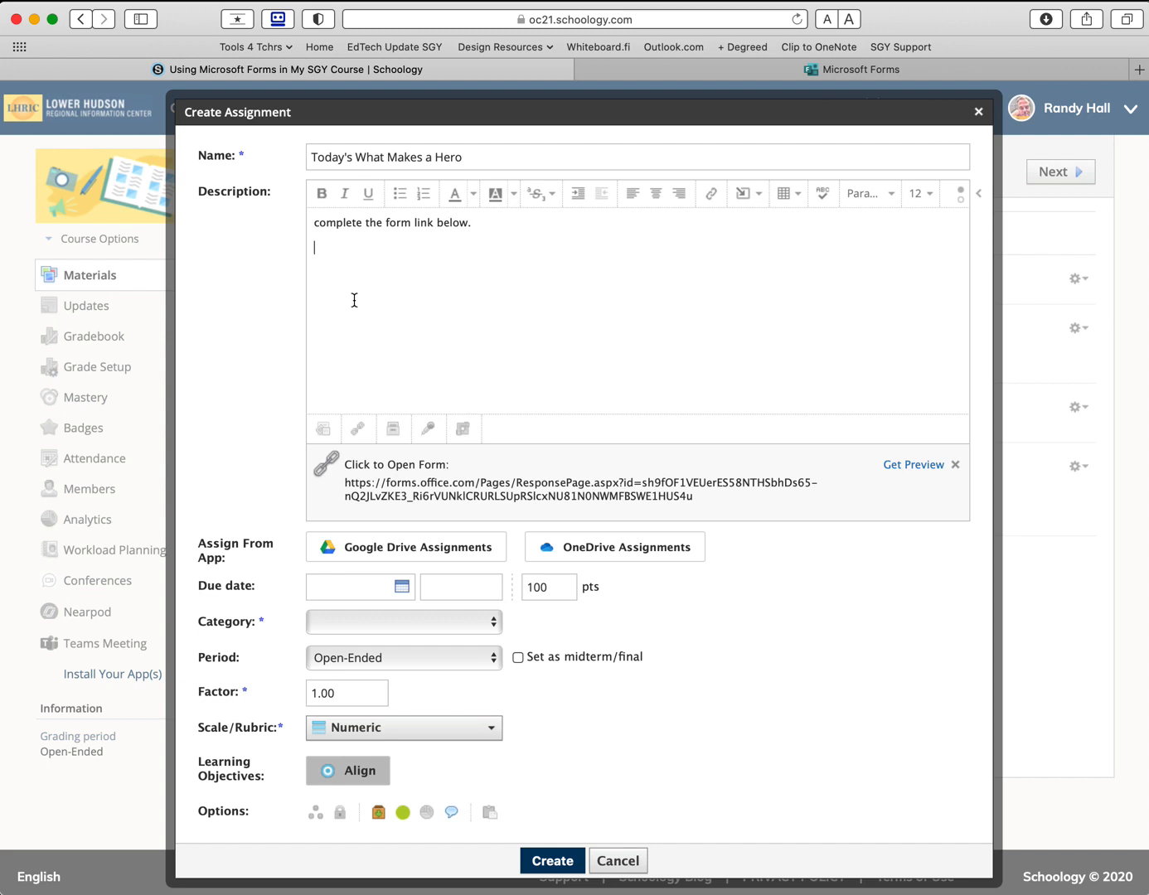
left_click(403, 282)
- Set the assignment to 10 points, category Homework, and due 12/16/20 at 11:59PM
double_click(535, 586)
type("1")
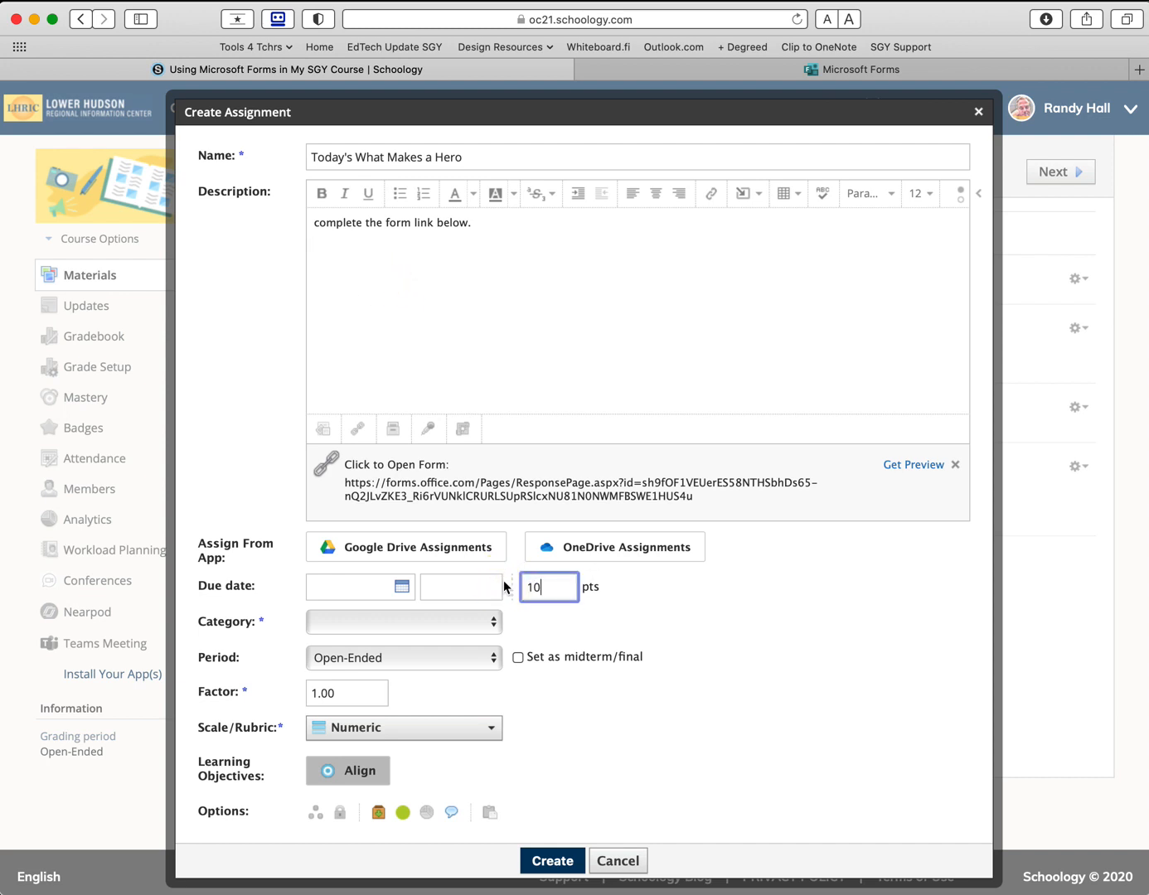
type("0")
left_click(431, 624)
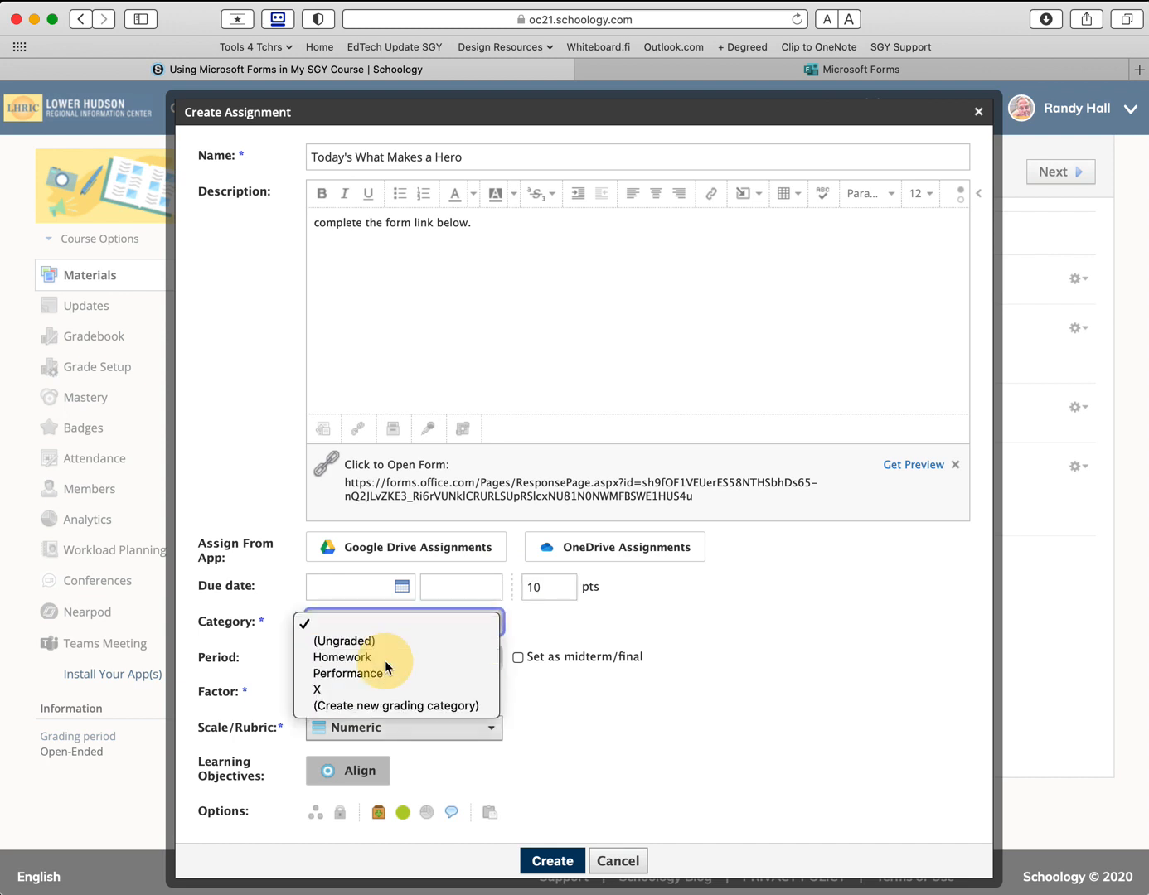
left_click(332, 661)
left_click(433, 309)
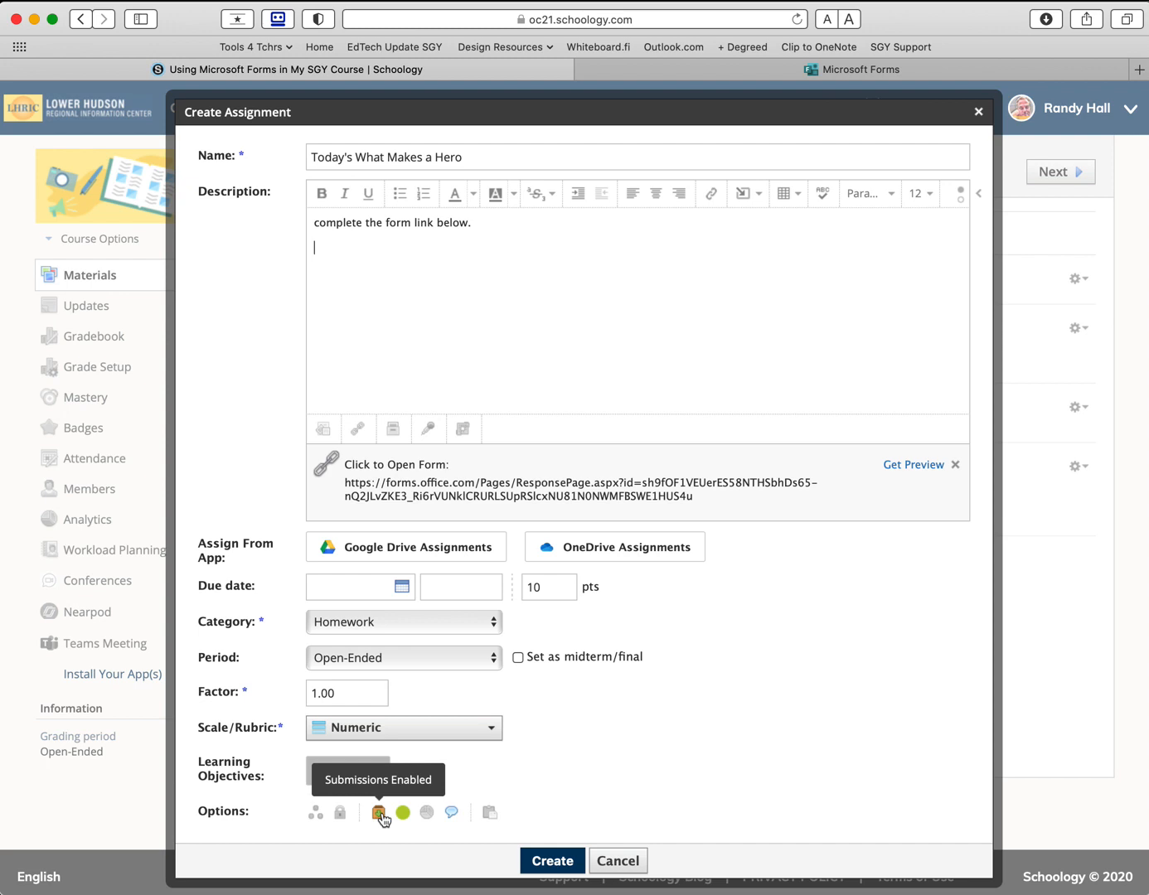
left_click(402, 587)
left_click(433, 719)
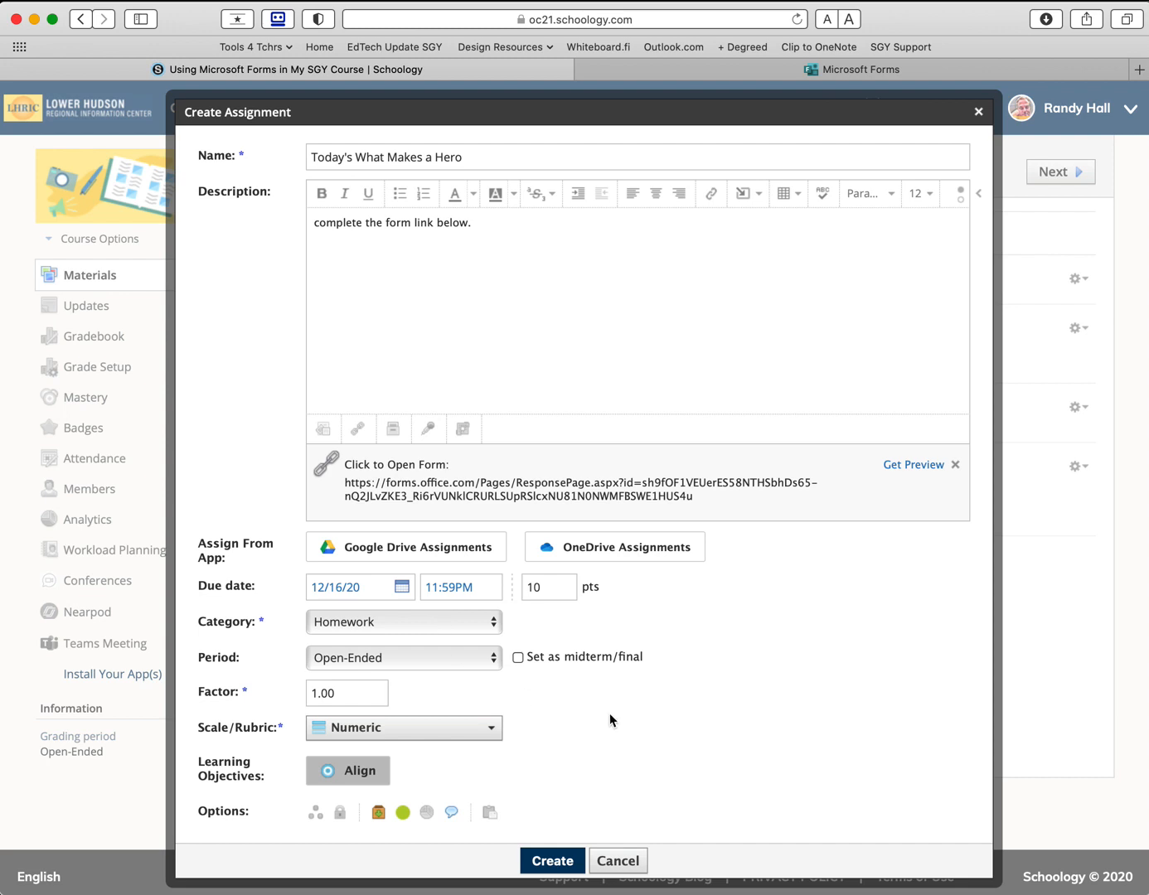
- Disable submissions, create the assignment, and open it from the course folder
left_click(378, 814)
left_click(553, 860)
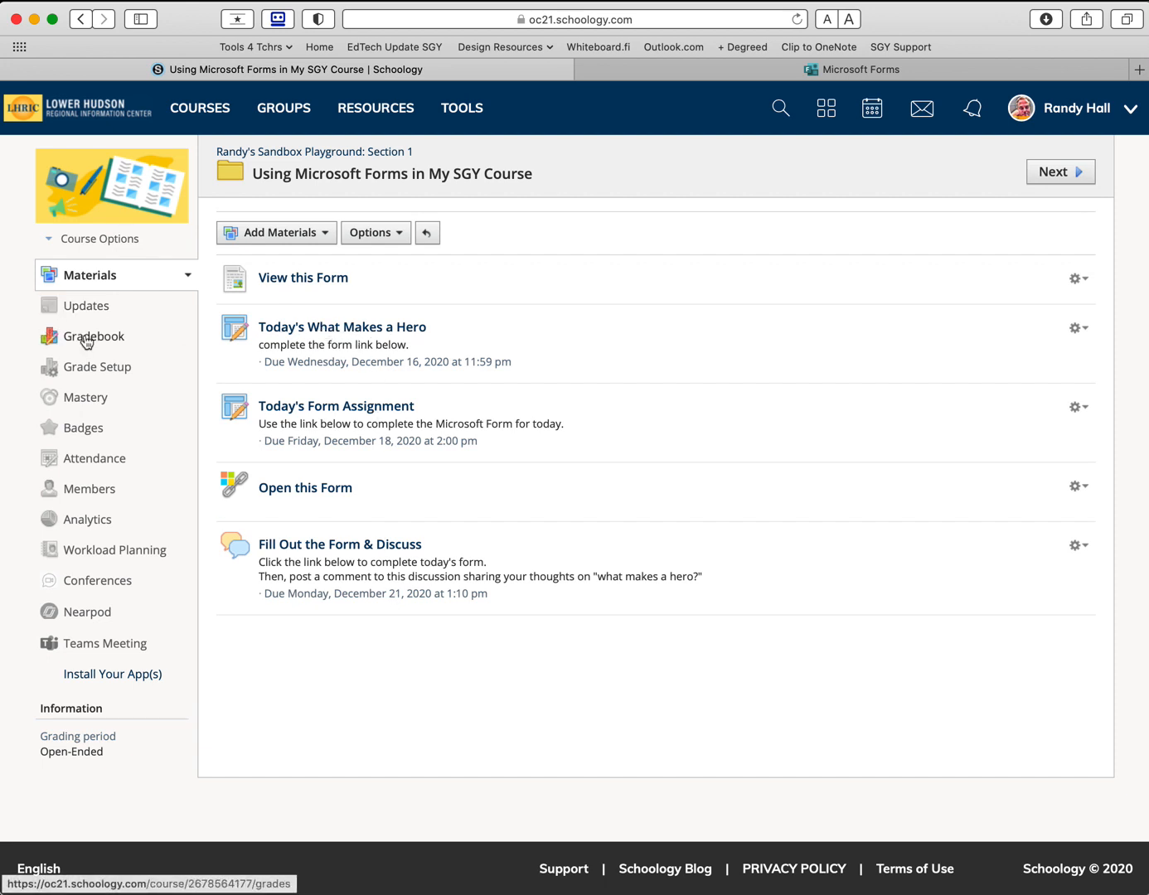
left_click(333, 331)
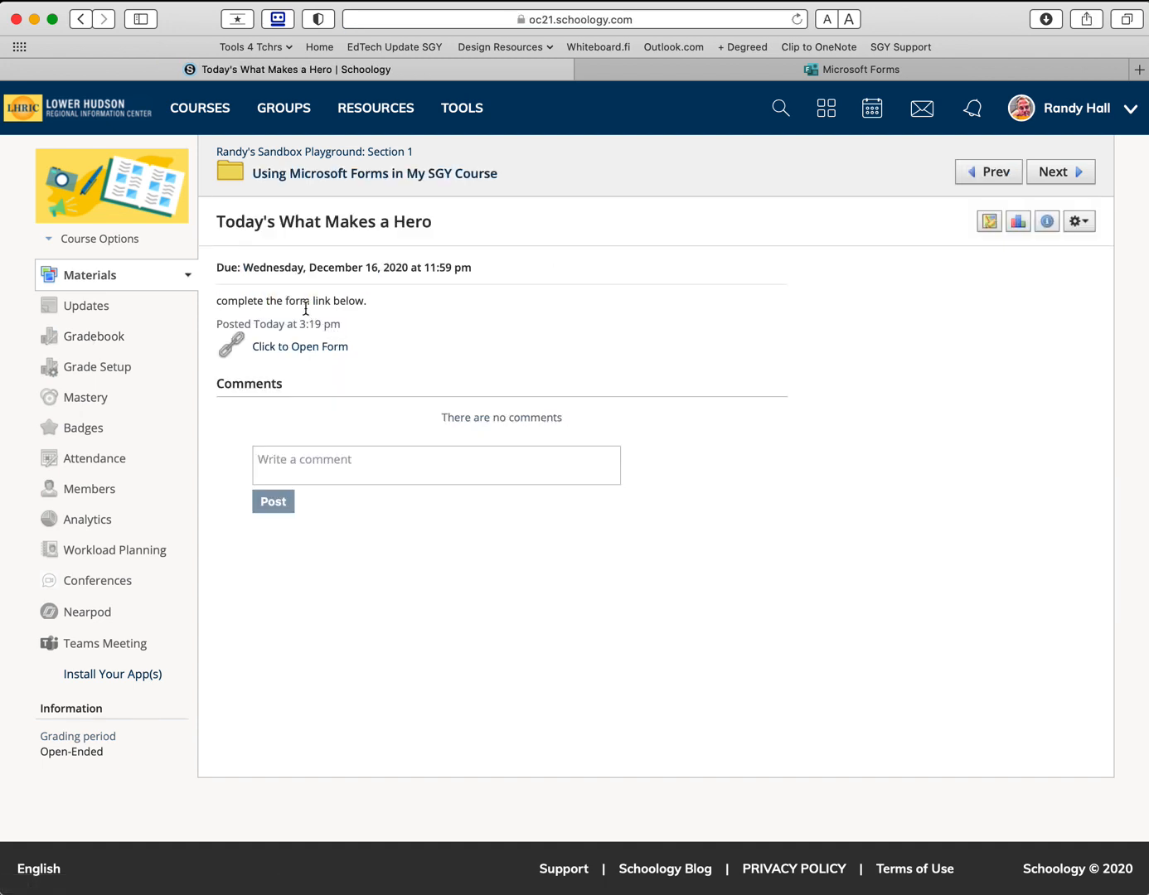
- Test the assignment's "Click to Open Form" link, return to the course folder, and view the embedded form on the "View this Form" page
left_click_drag(225, 299, 364, 298)
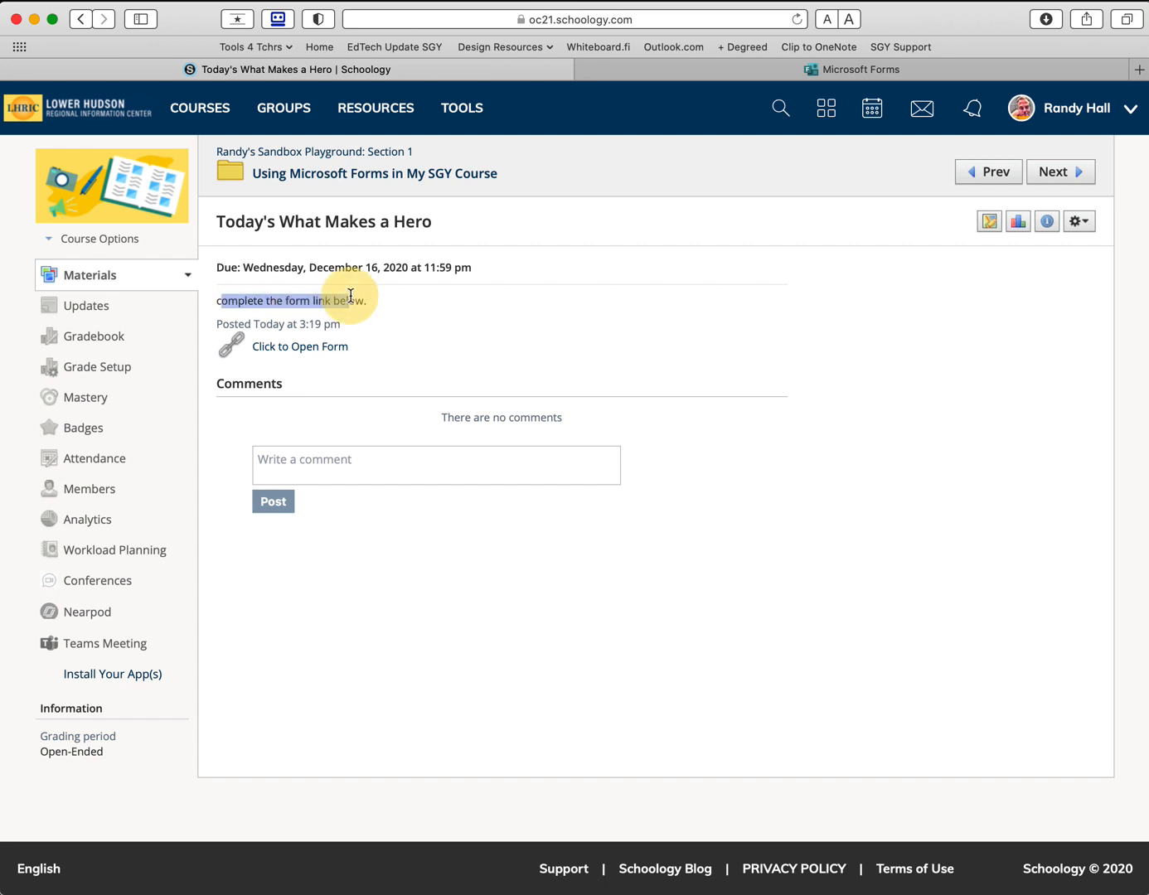
left_click(308, 352)
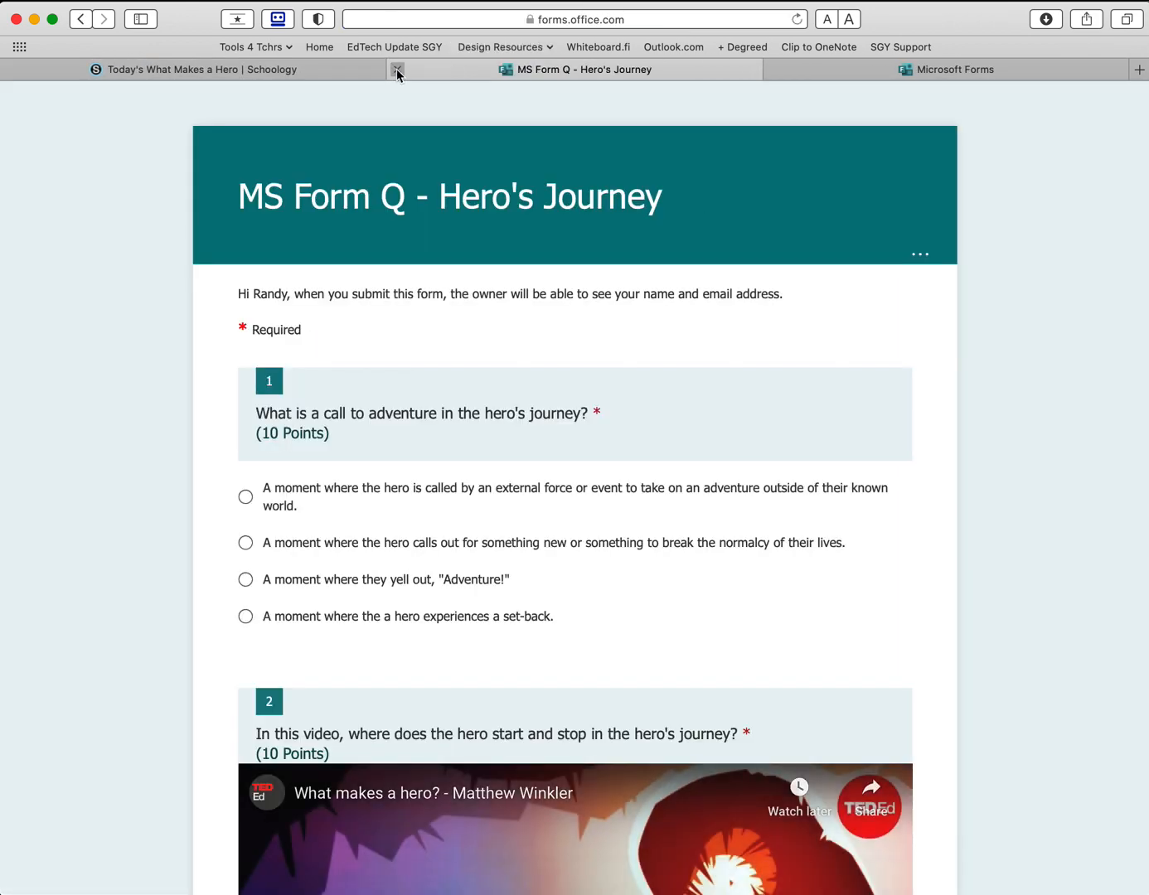
left_click(398, 69)
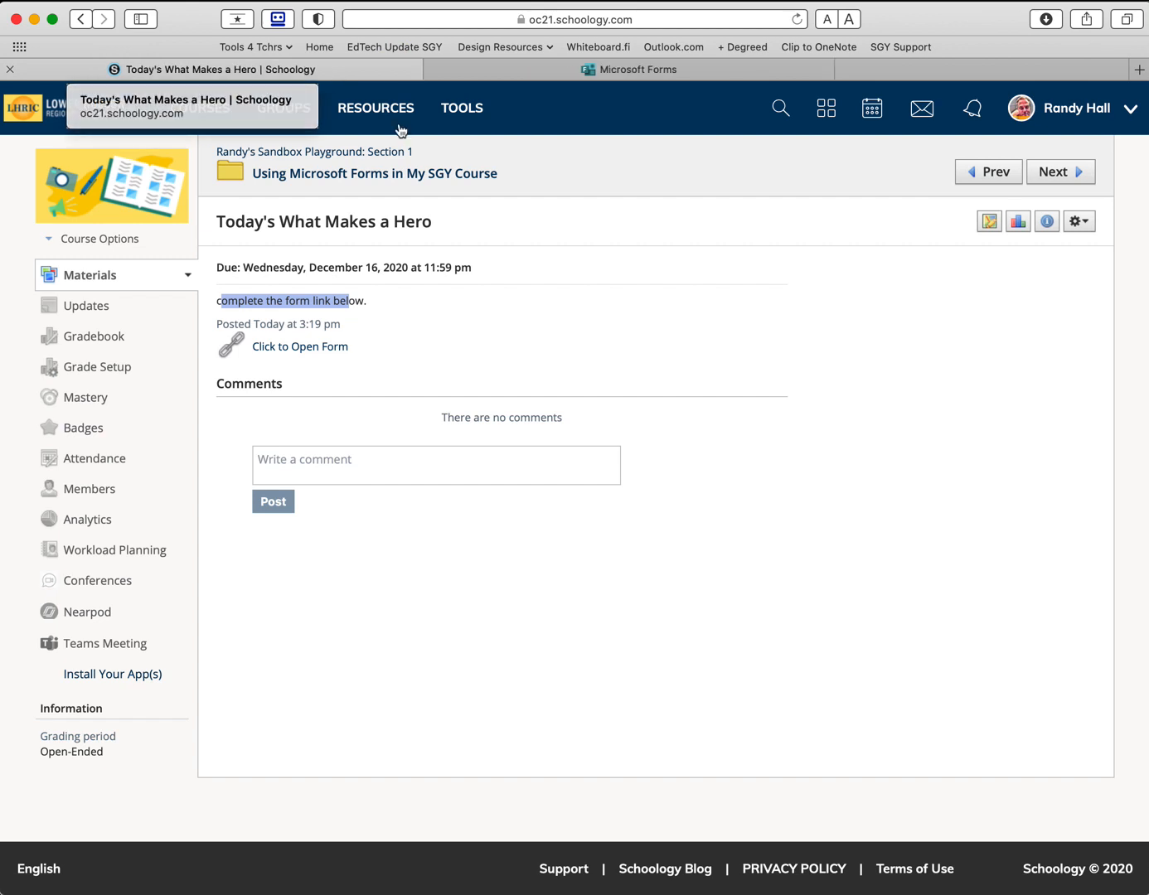
left_click(416, 175)
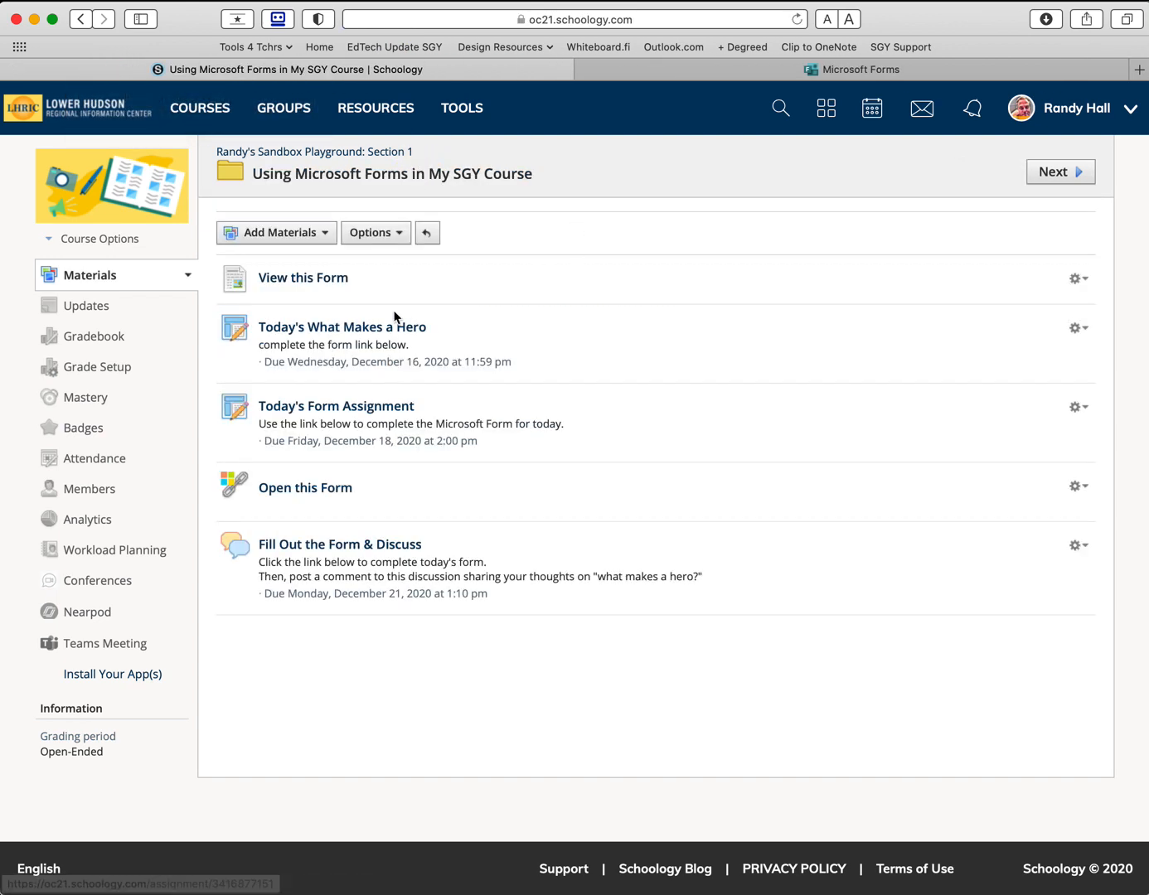
left_click(323, 279)
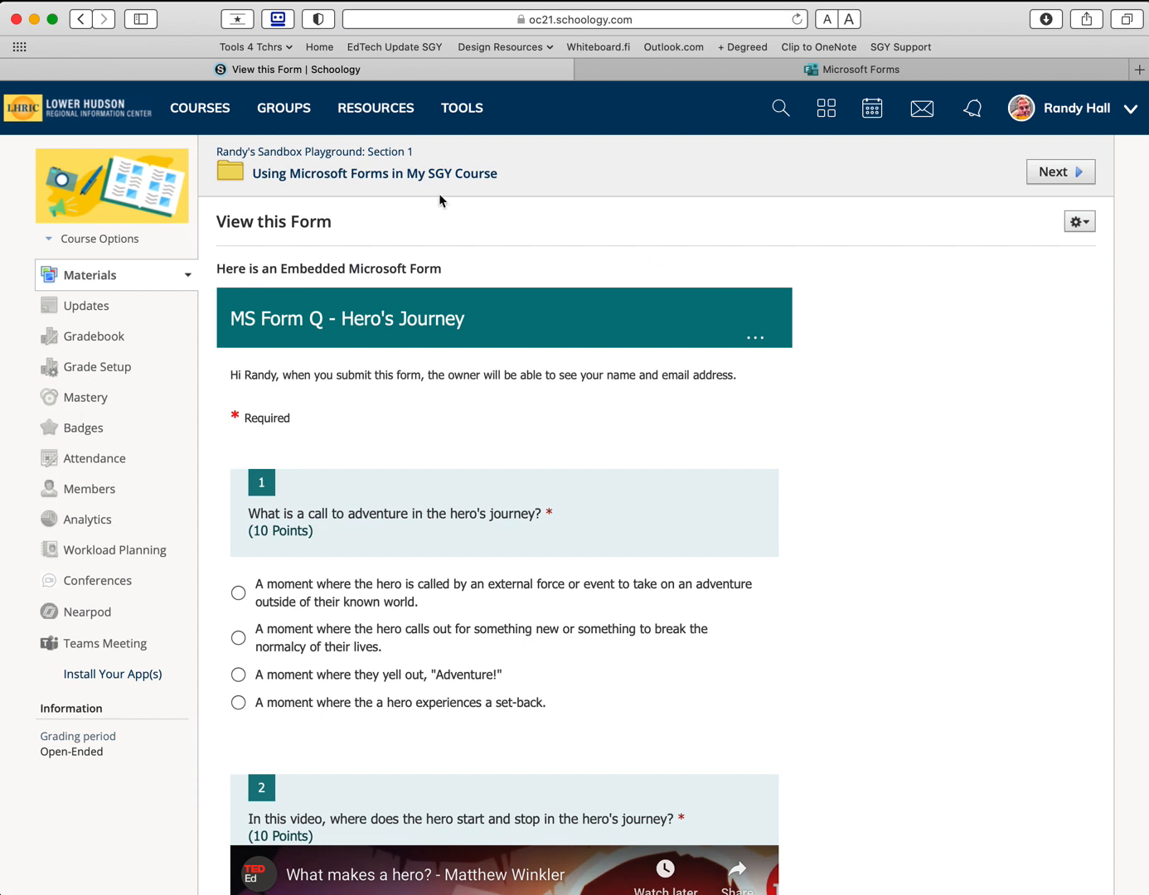
left_click(490, 173)
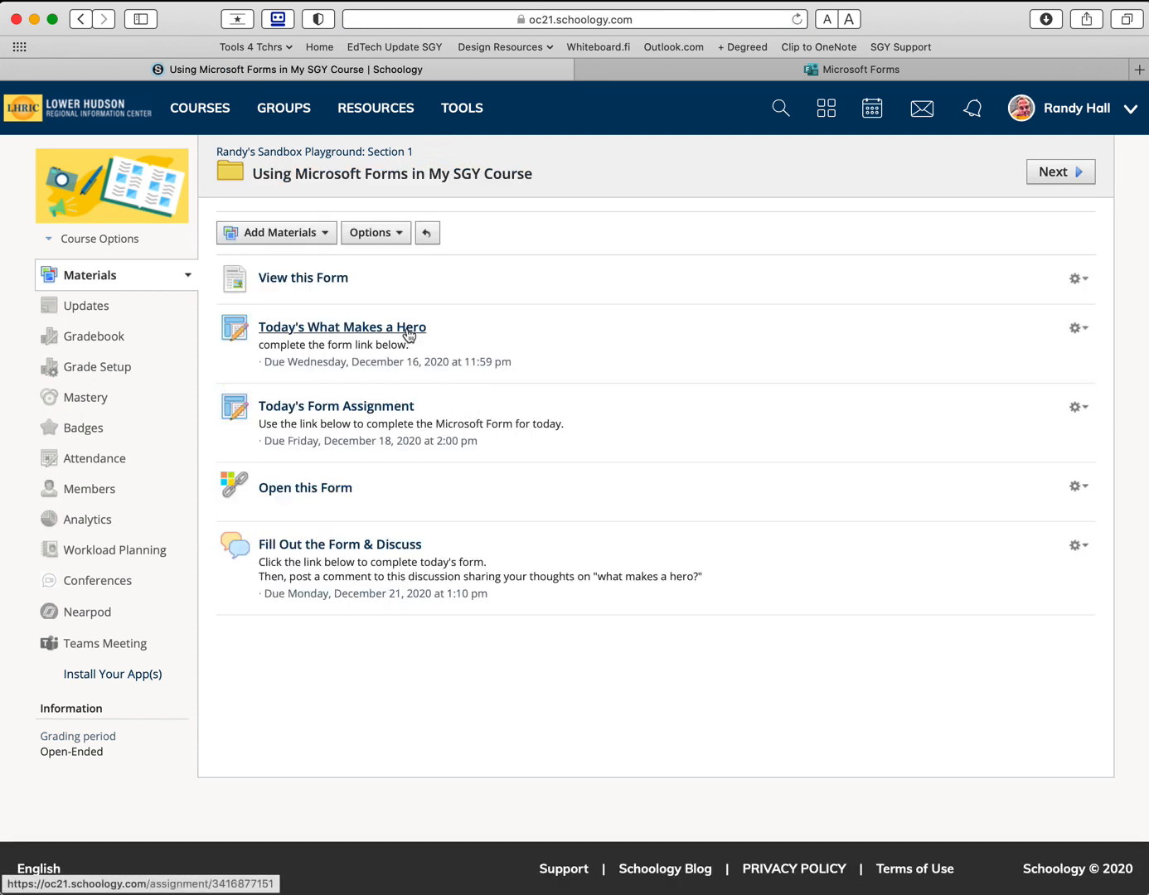
- Switch to Microsoft Forms and copy the embed code for "MS Form Q - Hero's Journey"
left_click(723, 71)
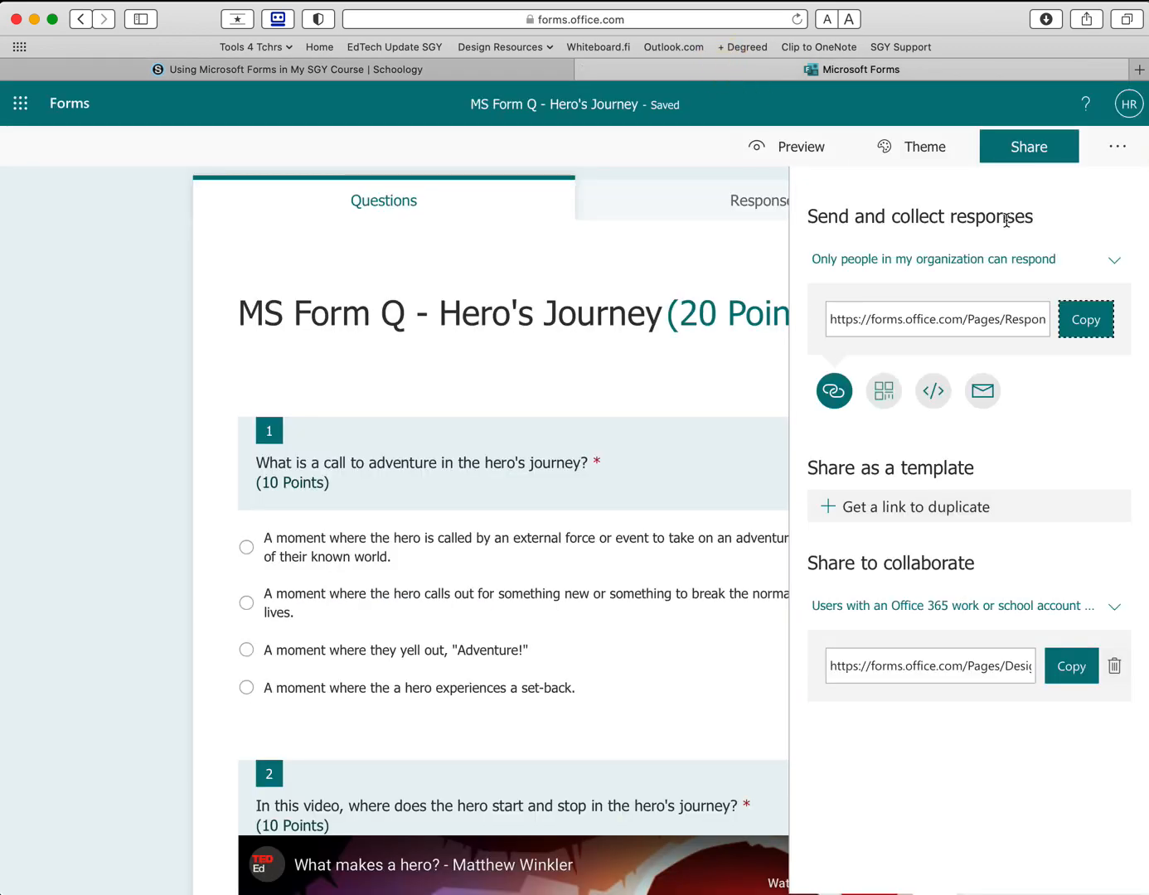
left_click(934, 392)
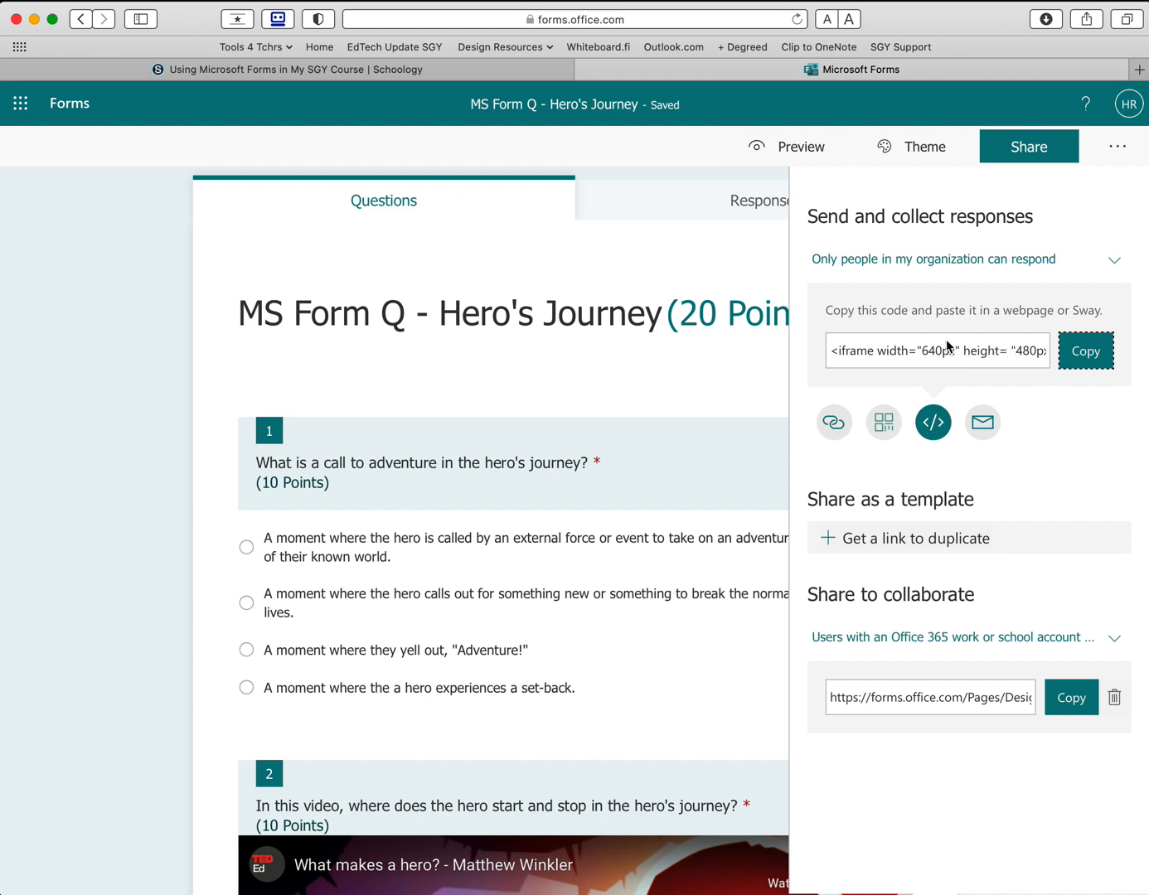
left_click(1101, 357)
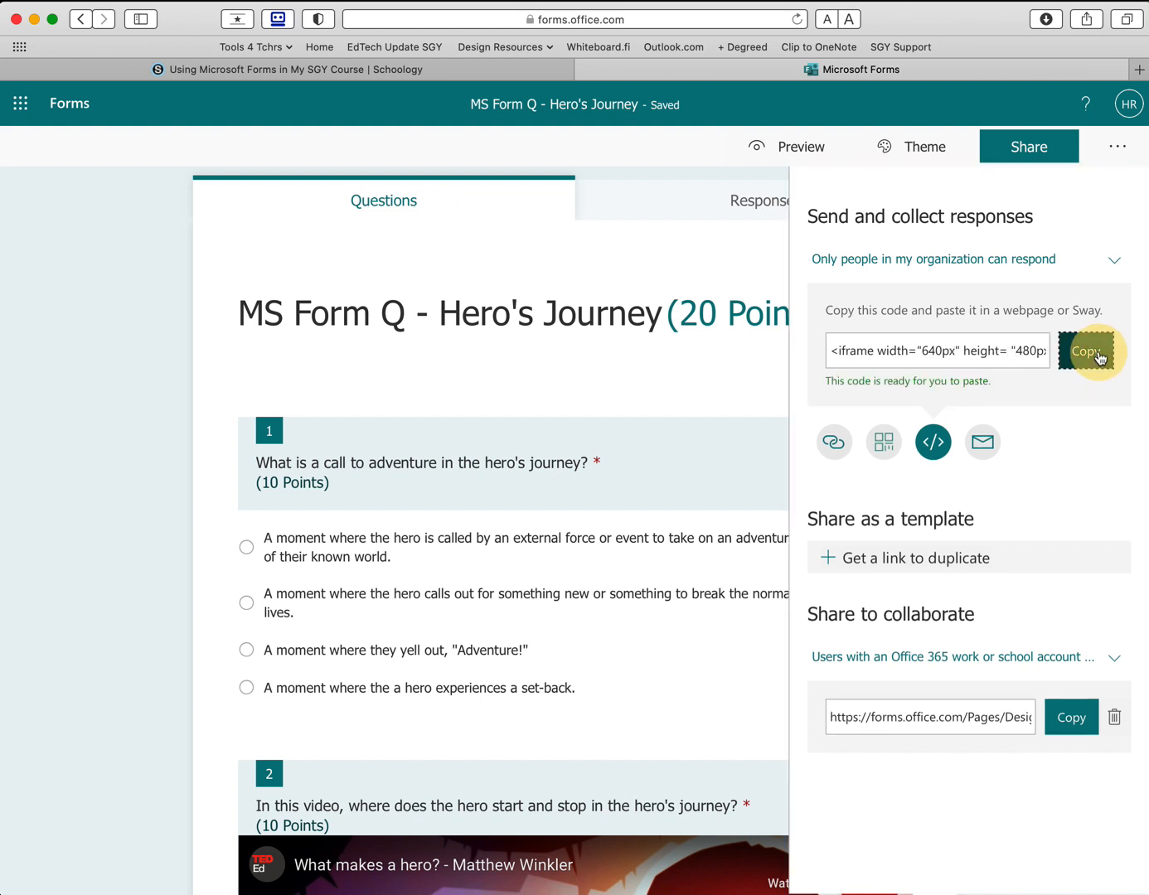
- Switch back to Schoology and open the "Today's What Makes a Hero" assignment for editing
left_click(521, 70)
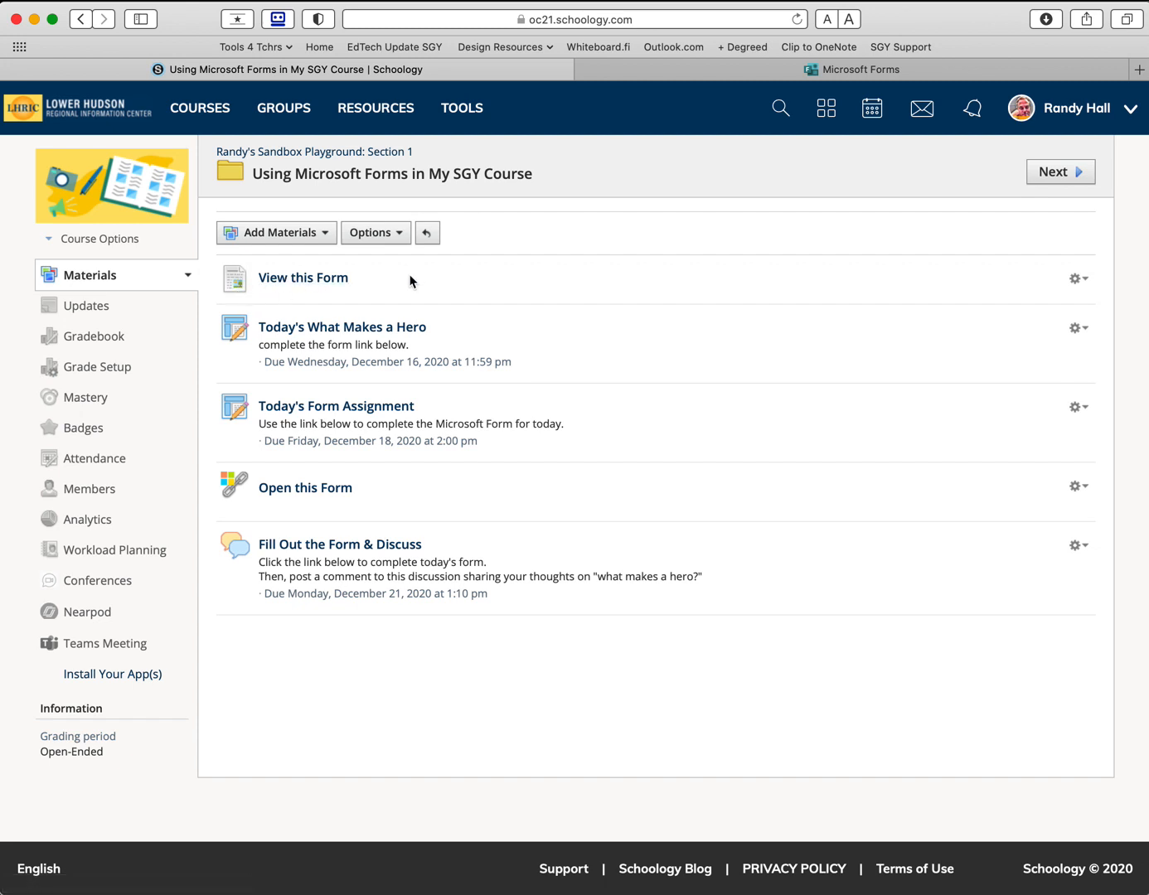
left_click(1077, 328)
left_click(1044, 363)
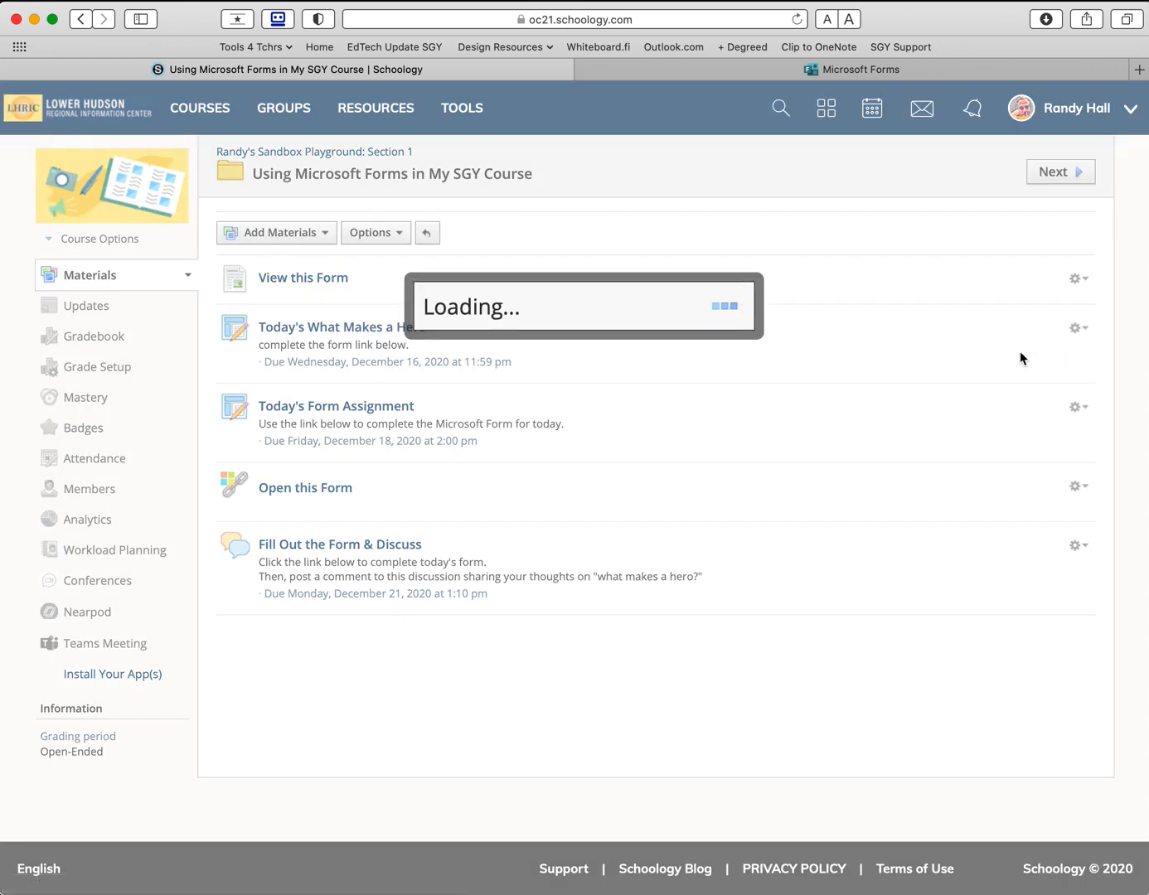
left_click(465, 297)
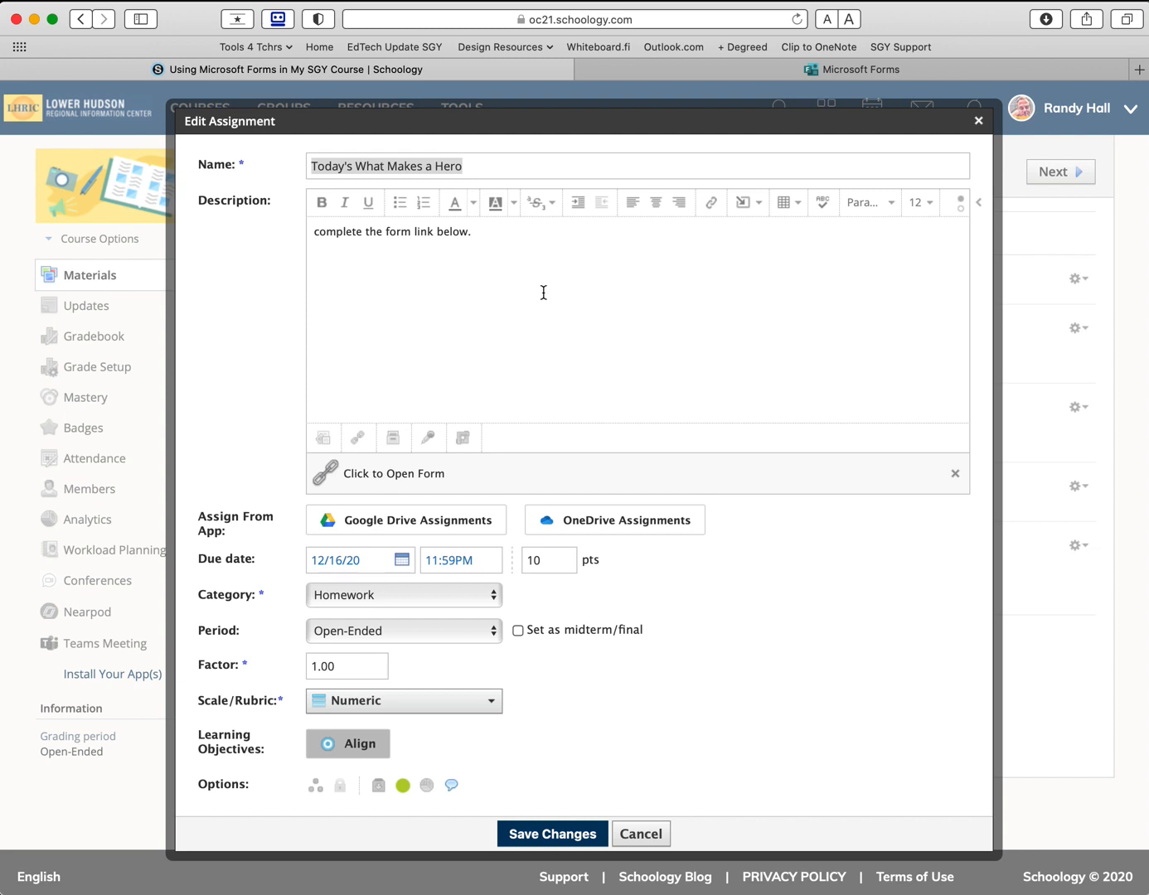
- Insert the copied form embed code into the assignment description as web media and save the changes
left_click(756, 207)
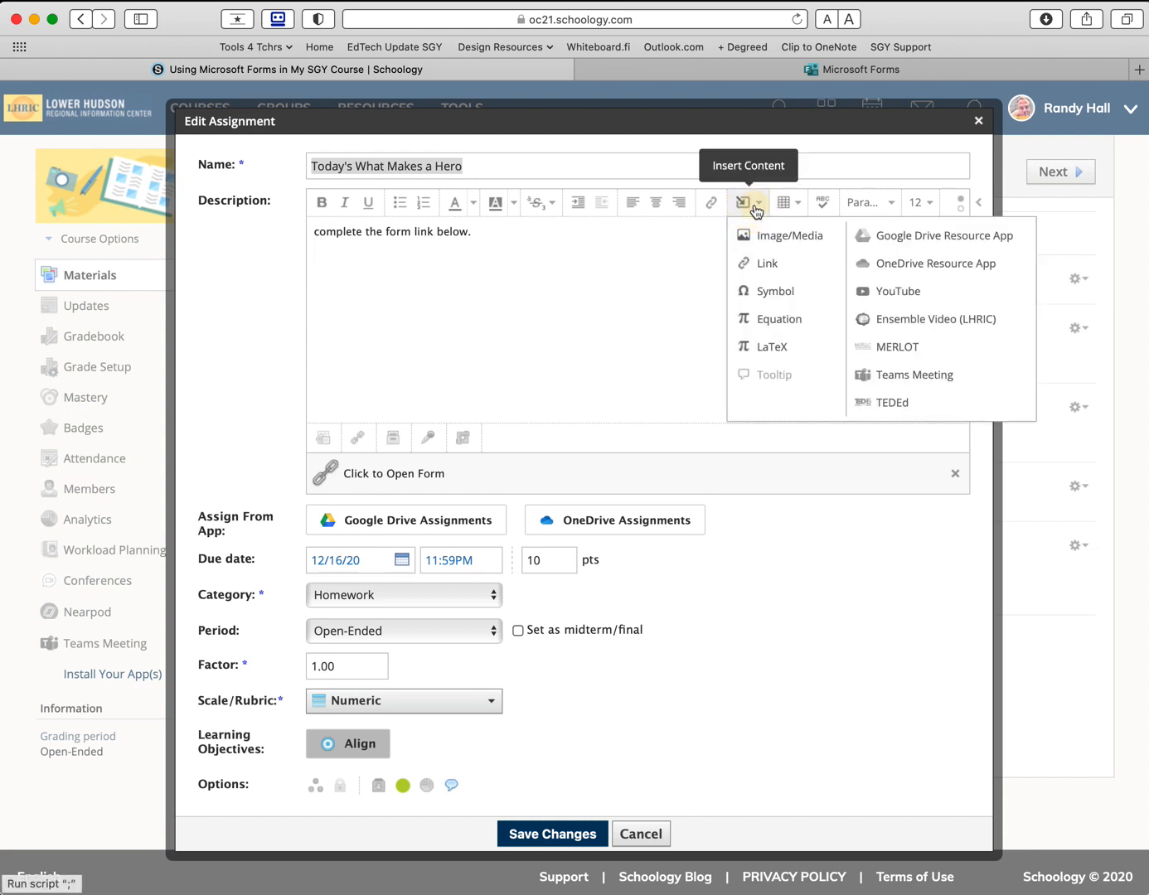
left_click(794, 235)
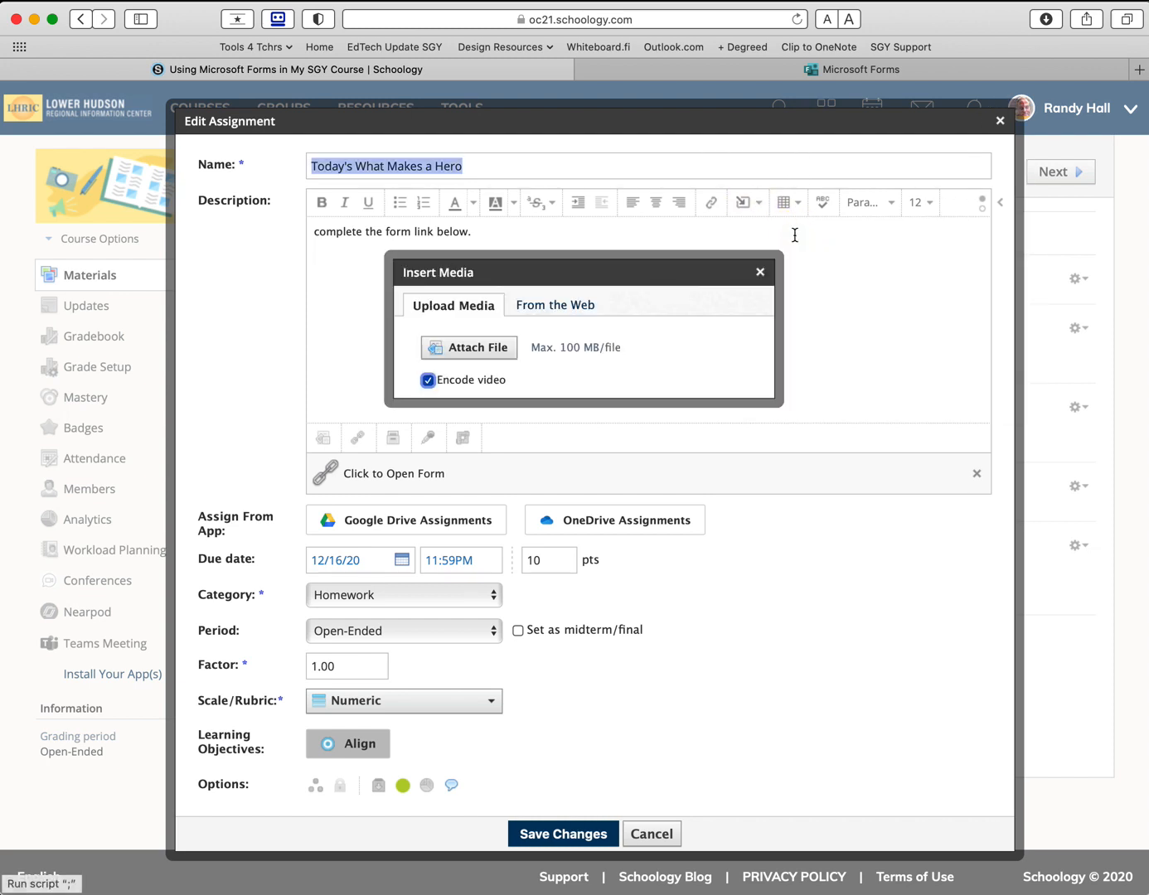
left_click(577, 303)
left_click(596, 324)
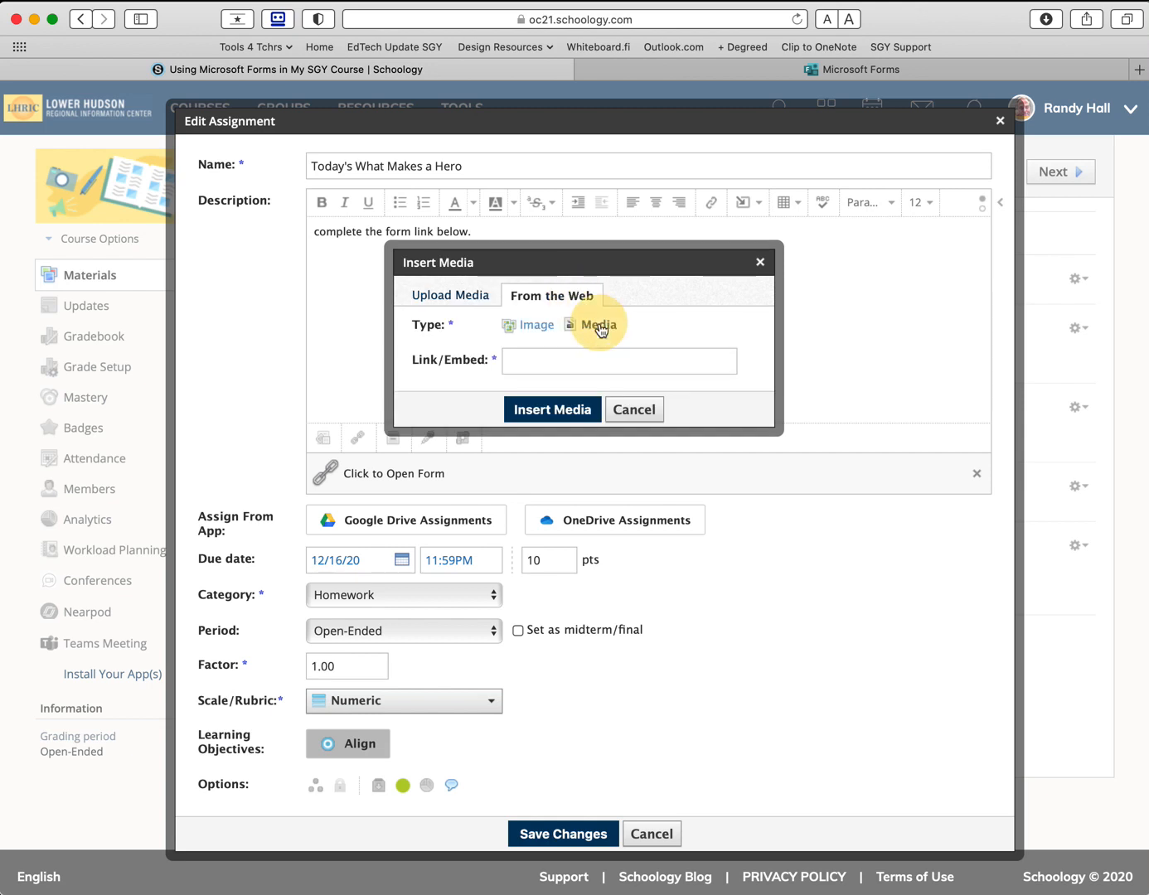
left_click(533, 366)
key("super+v")
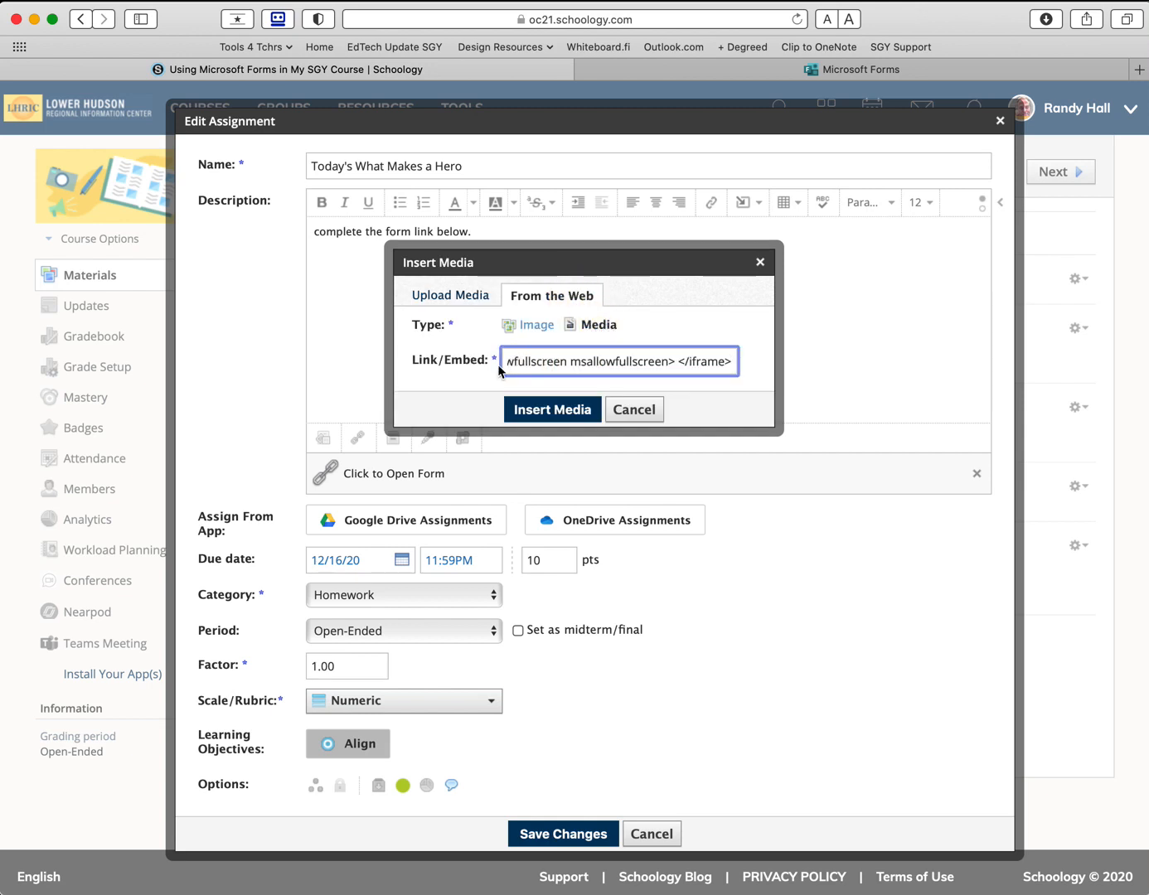
left_click_drag(485, 360, 444, 361)
left_click(563, 413)
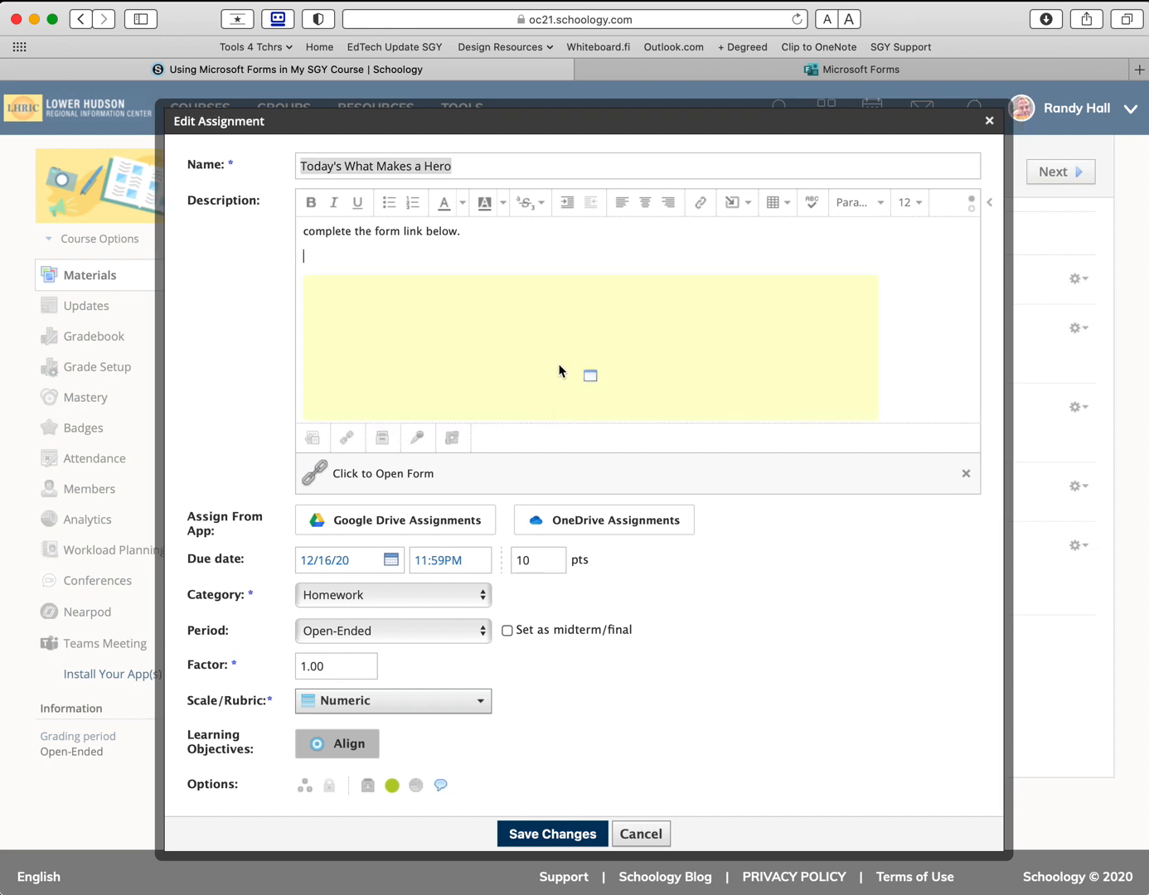
scroll(676, 605, "down", 1)
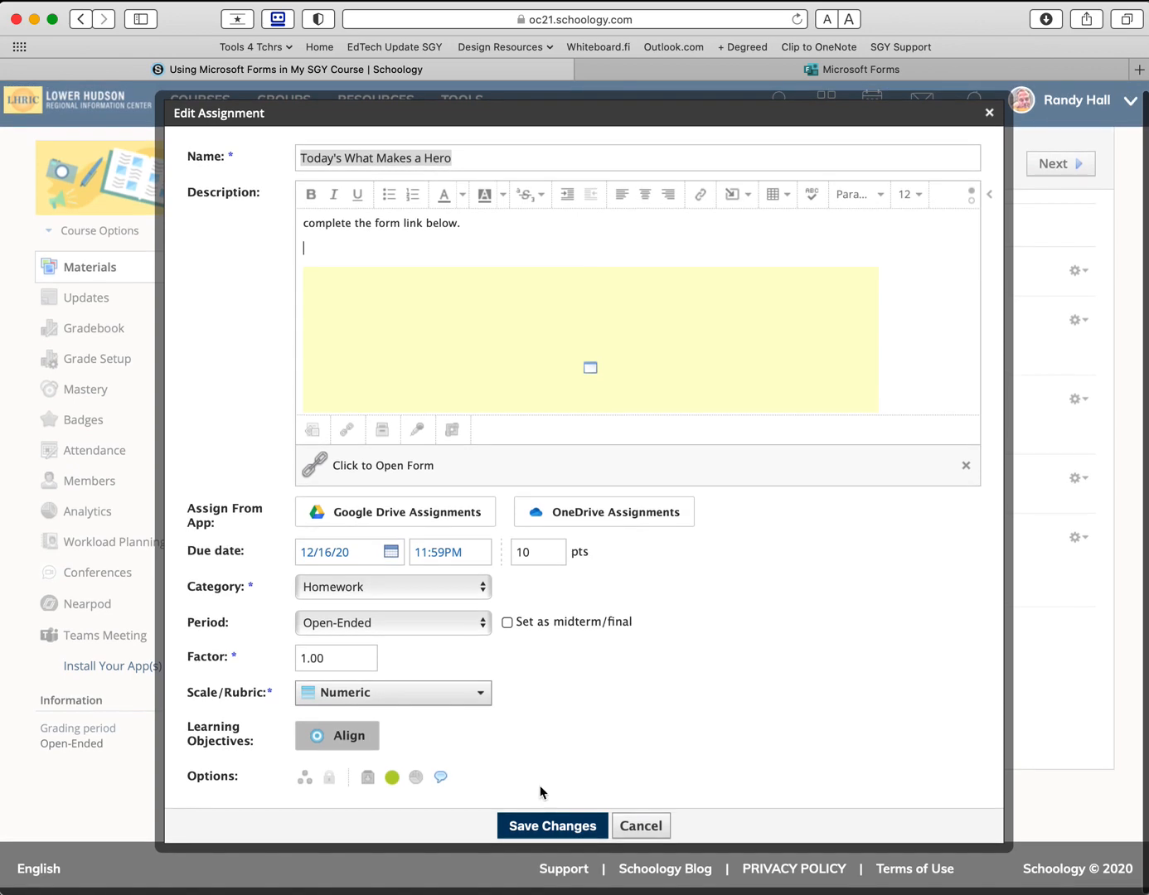
left_click(543, 826)
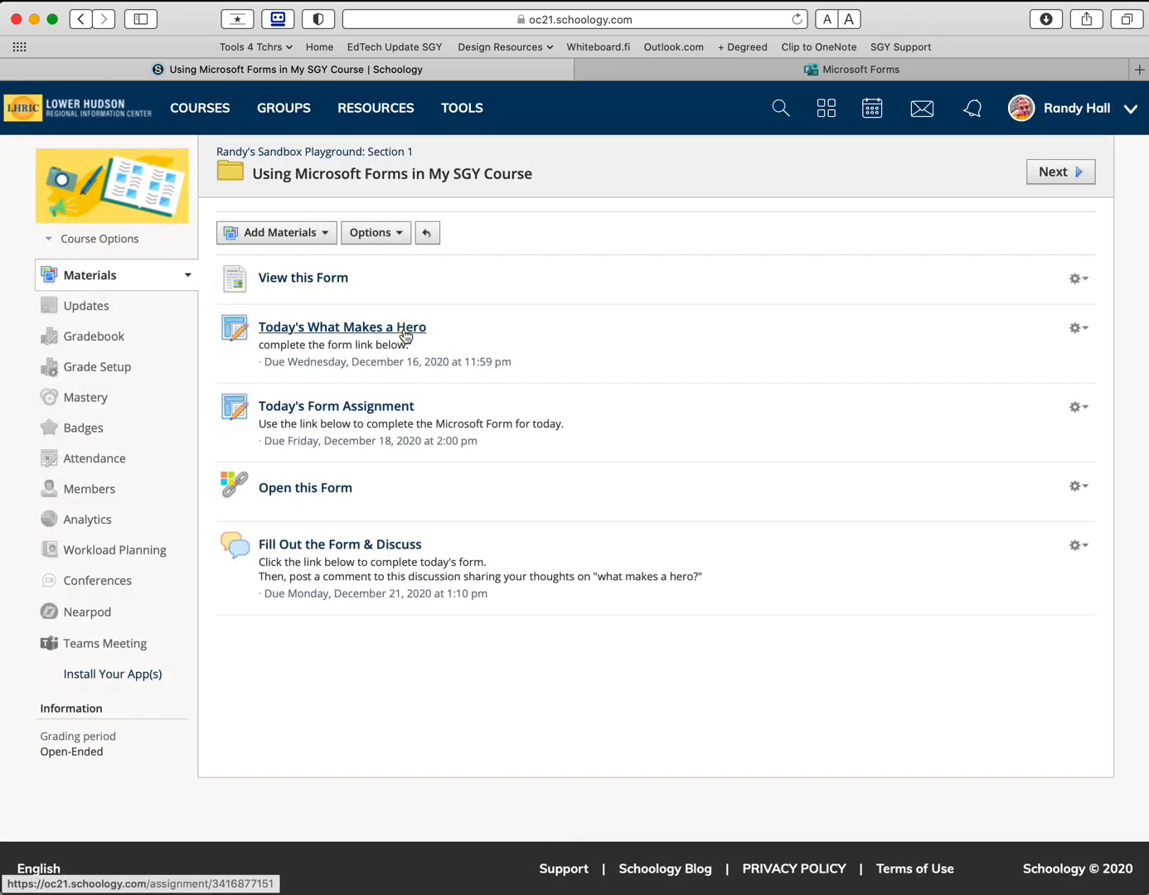
- Open "Today's What Makes a Hero", look through the embedded form down to its Submit button, and return to the course folder
left_click(404, 328)
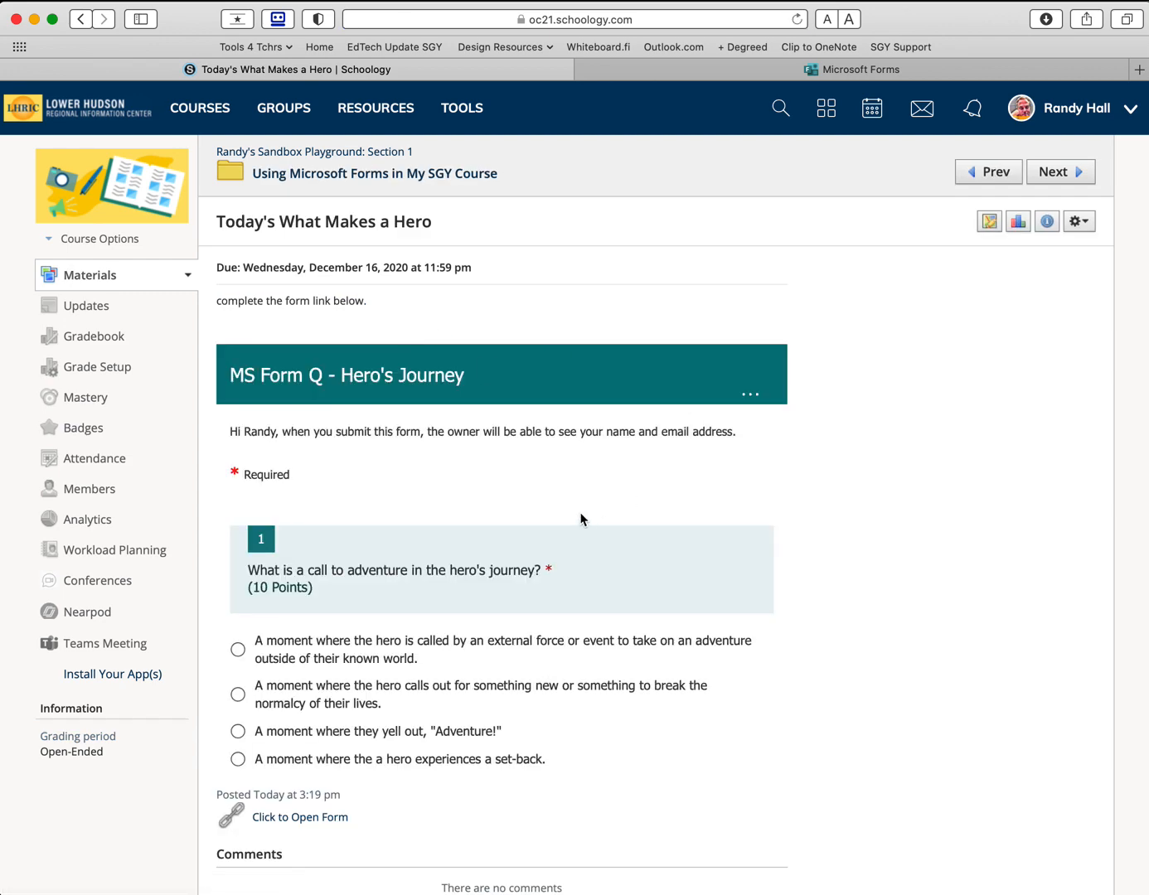
scroll(579, 519, "down", 10)
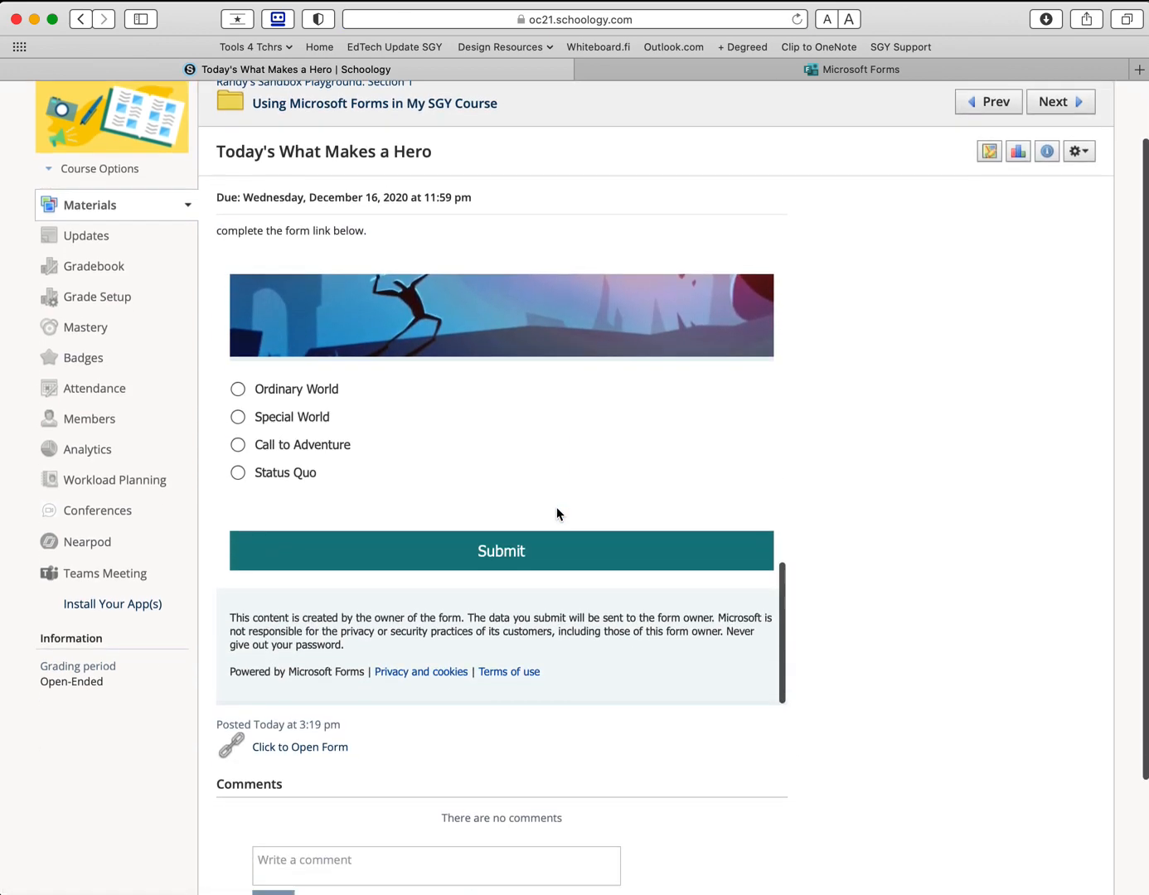
scroll(557, 514, "down", 2)
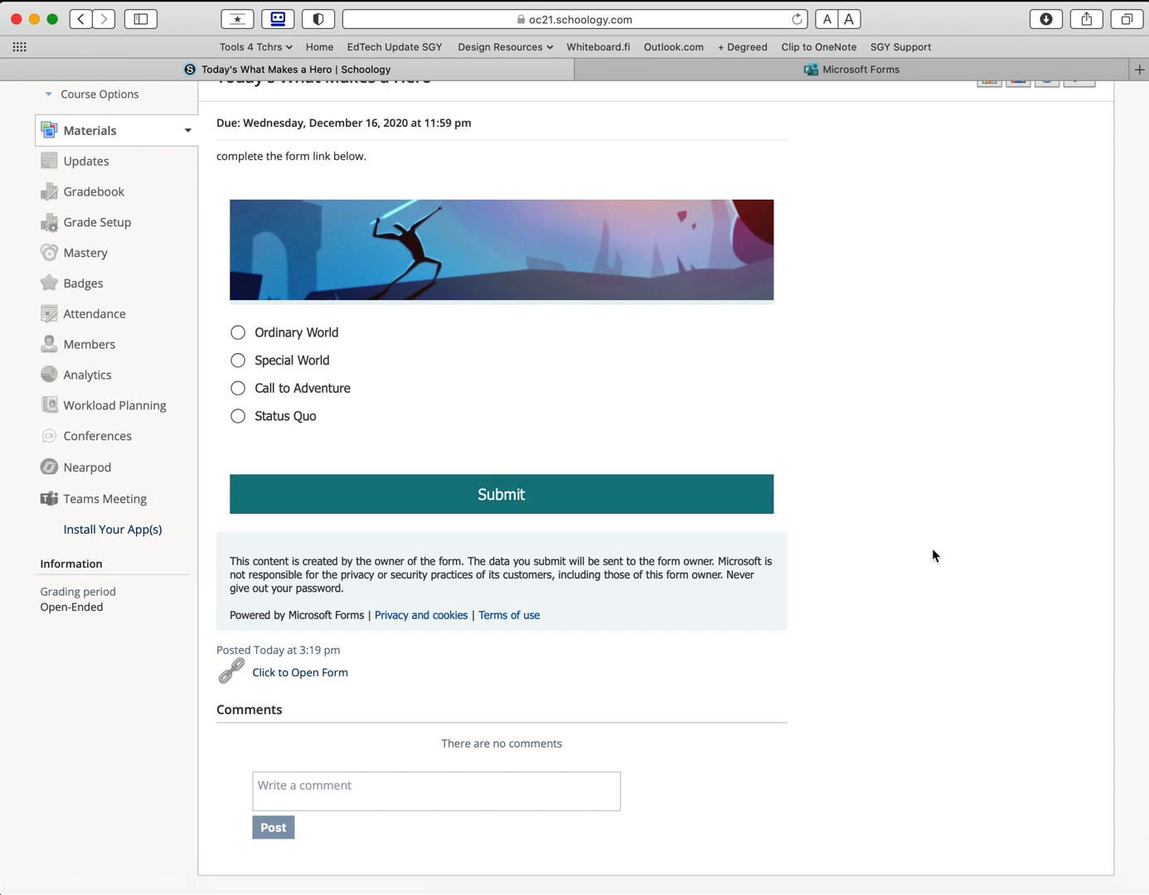
scroll(830, 538, "up", 4)
scroll(495, 505, "up", 10)
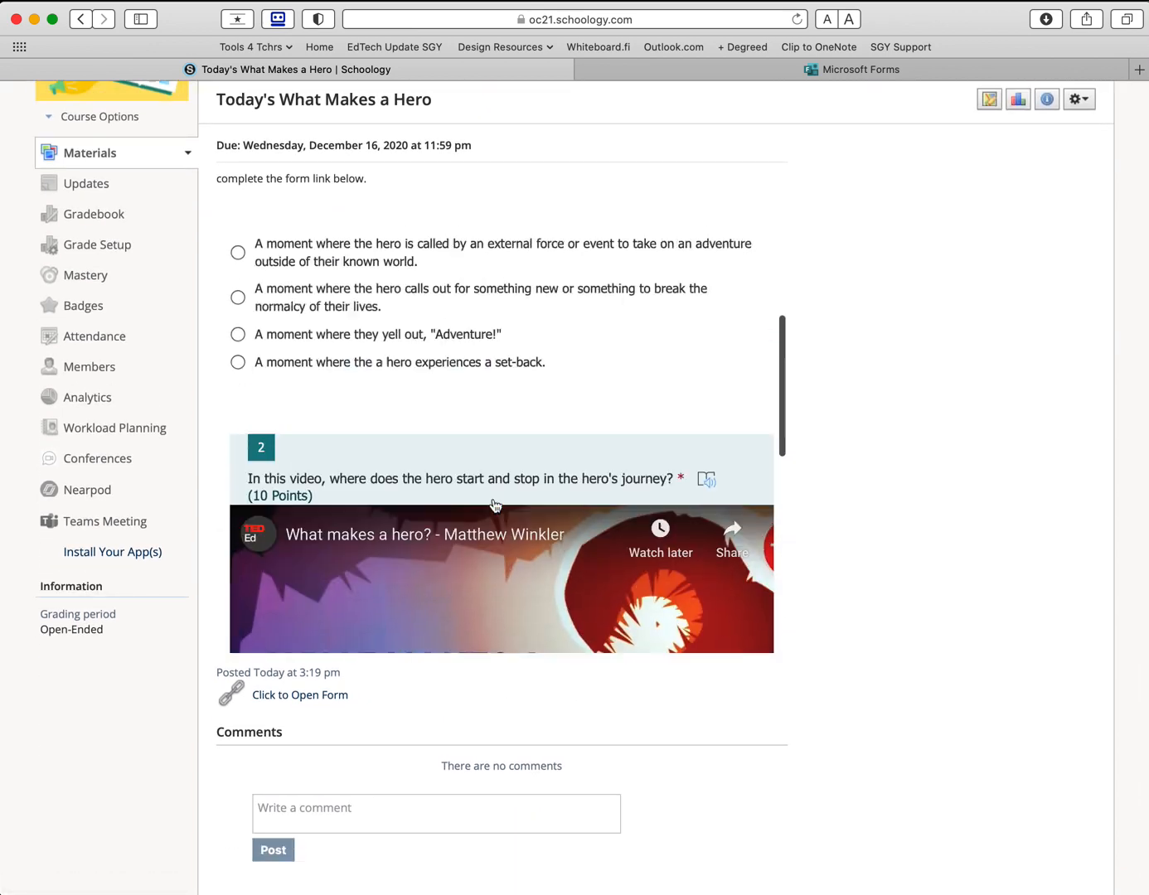
scroll(494, 504, "up", 5)
scroll(342, 222, "up", 3)
left_click(334, 173)
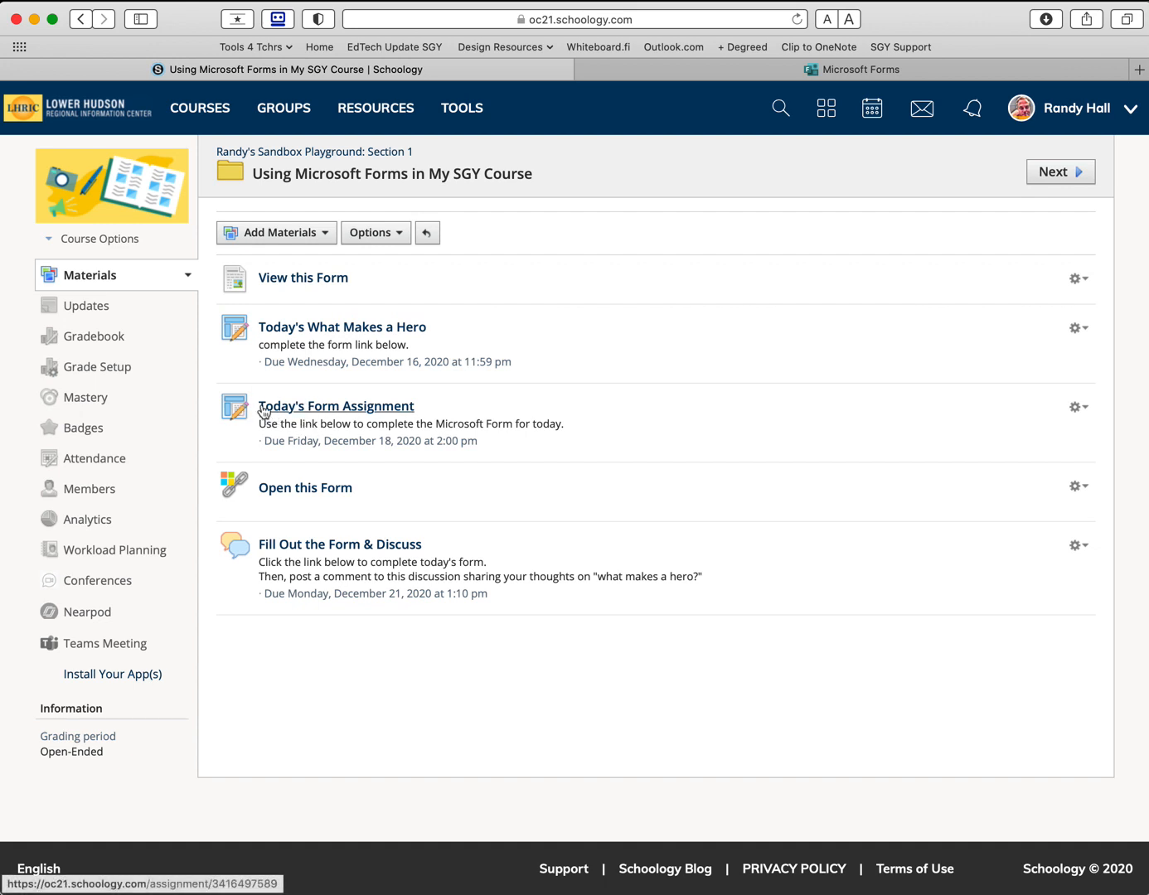
- Check the assignment's column in the course gradebook and return to the "Using Microsoft Forms in My SGY Course" folder
left_click(111, 341)
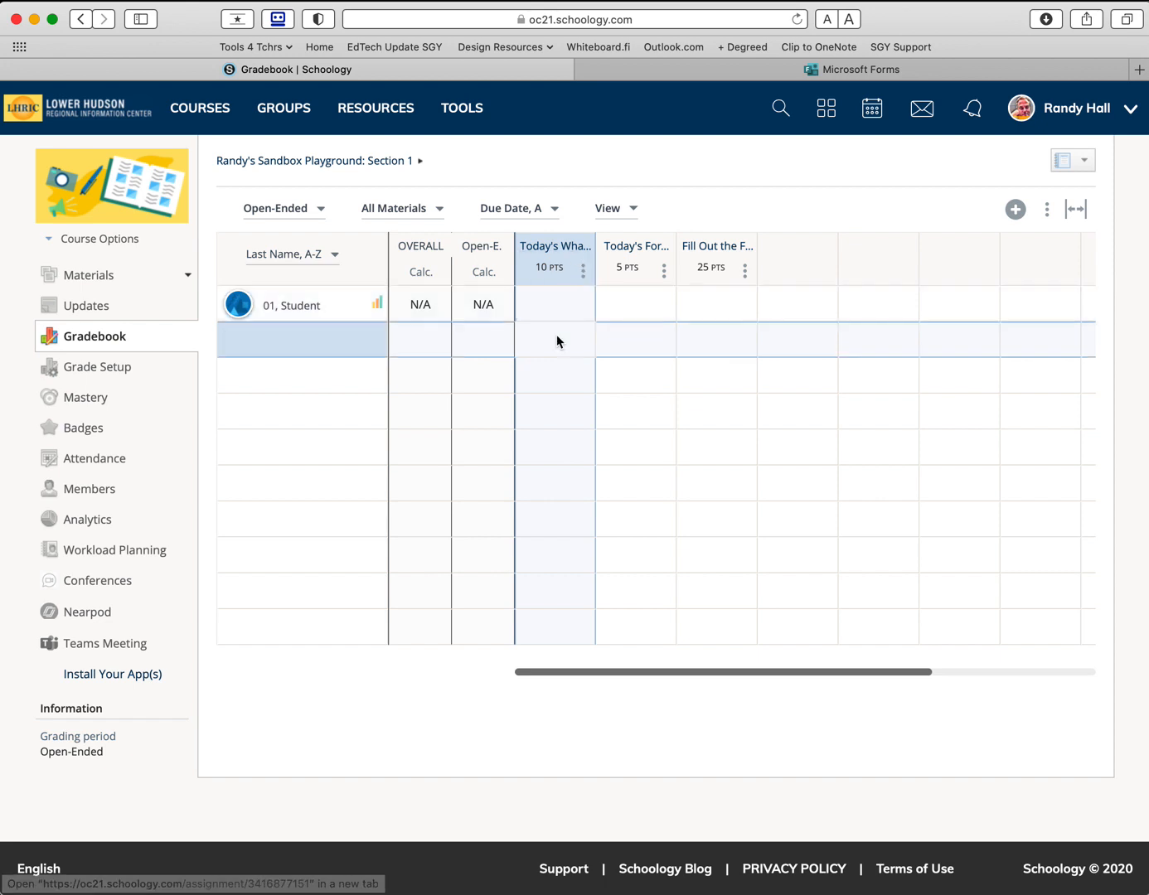
left_click(90, 276)
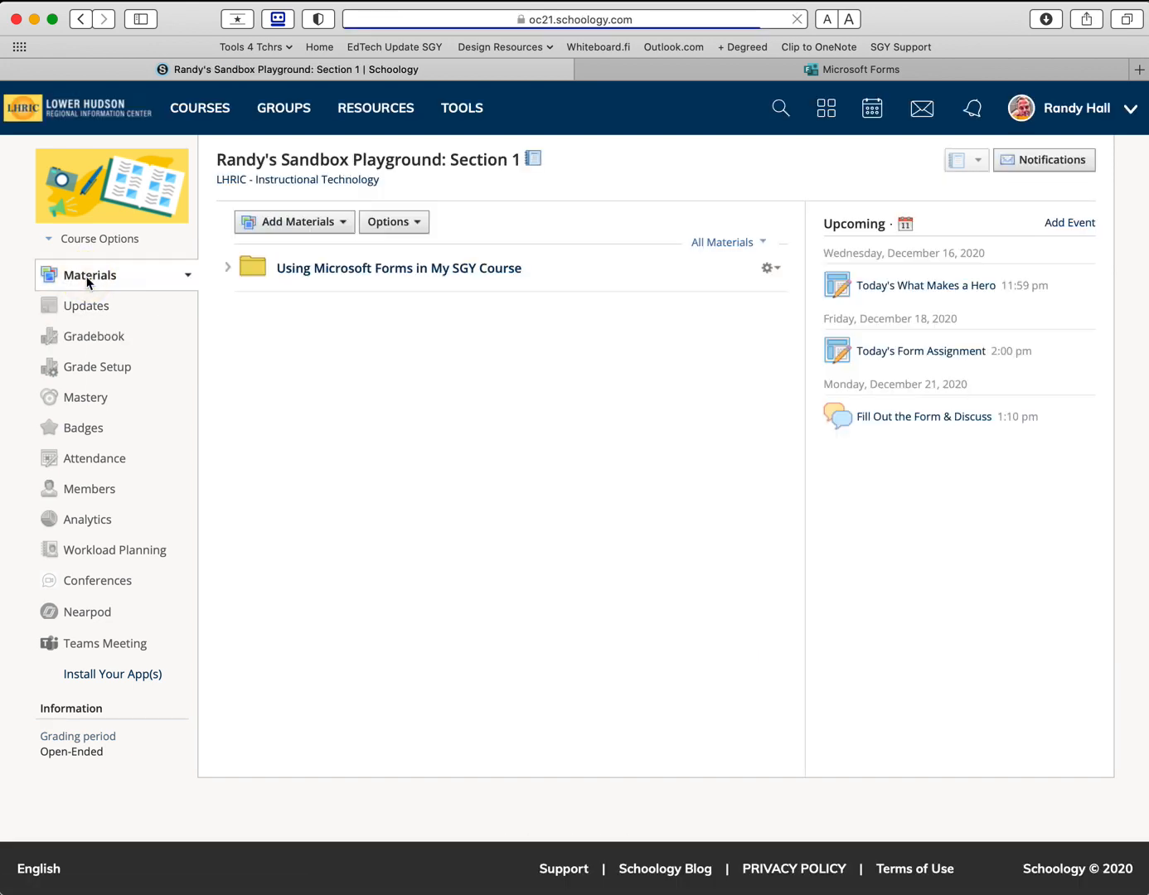
left_click(322, 268)
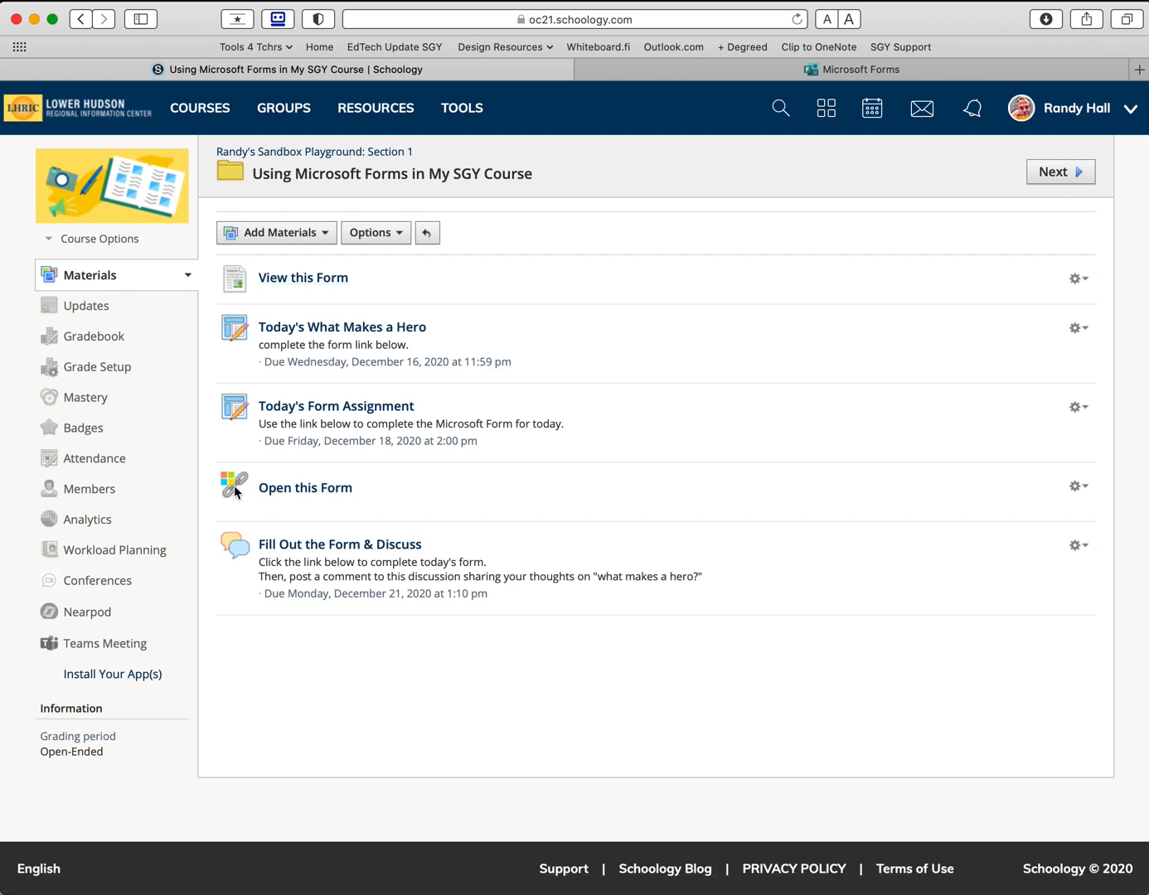
- Review the "View this Form" page and the "Fill Out the Form & Discuss" discussion's attachment and grading settings without saving changes
left_click(293, 279)
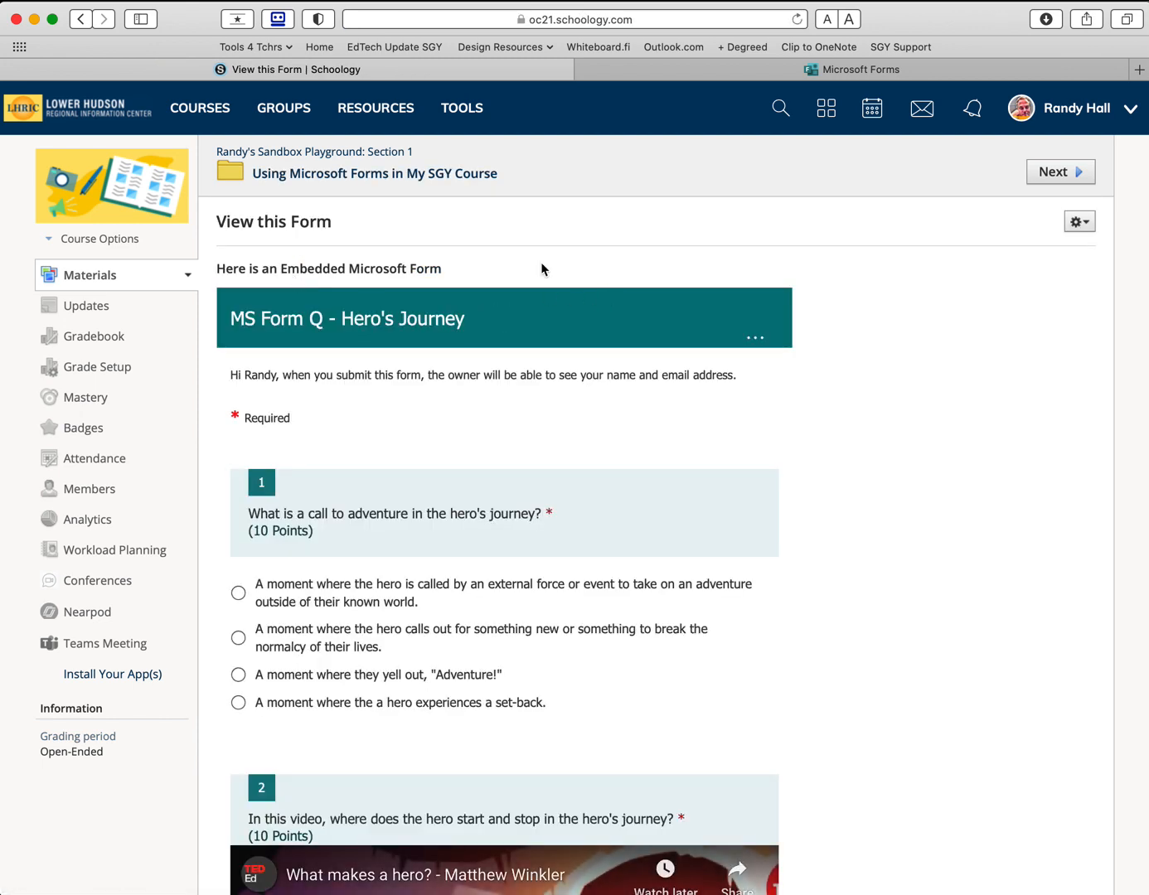
left_click(396, 176)
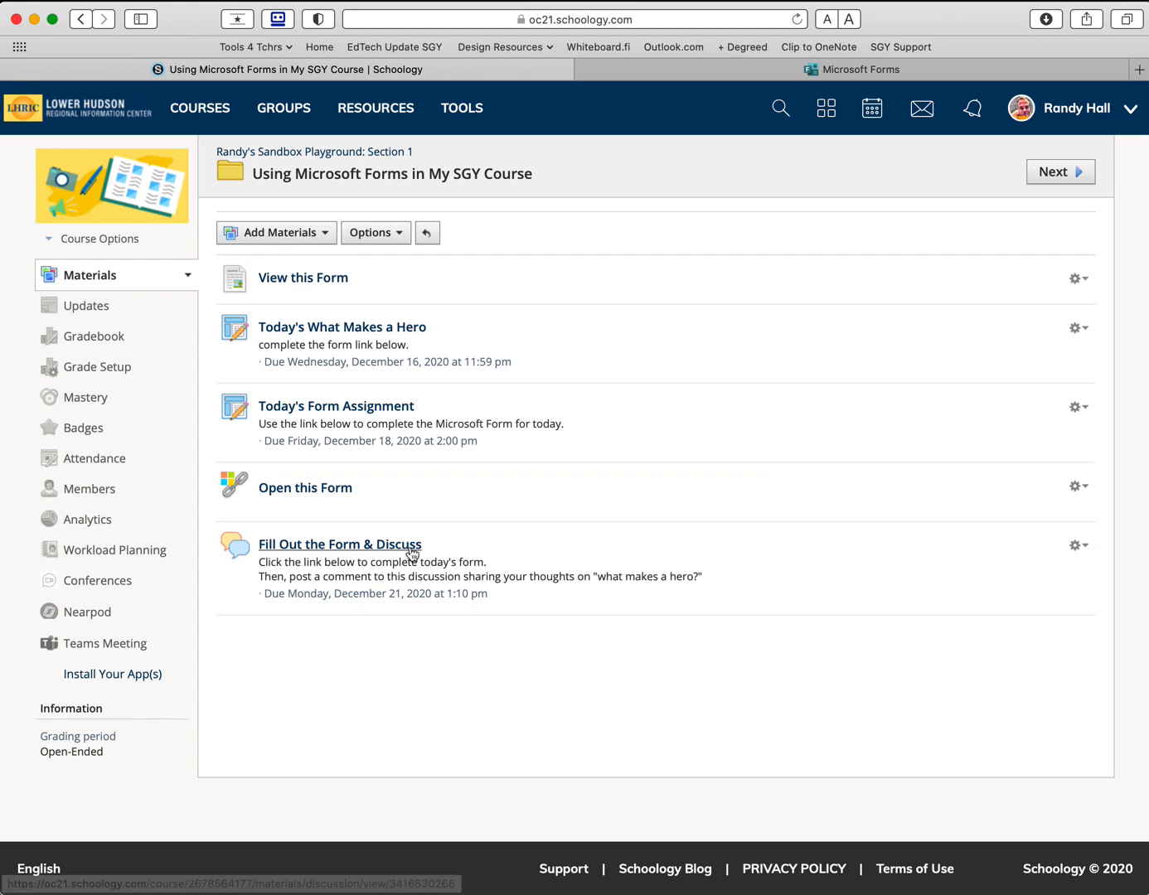
left_click(380, 544)
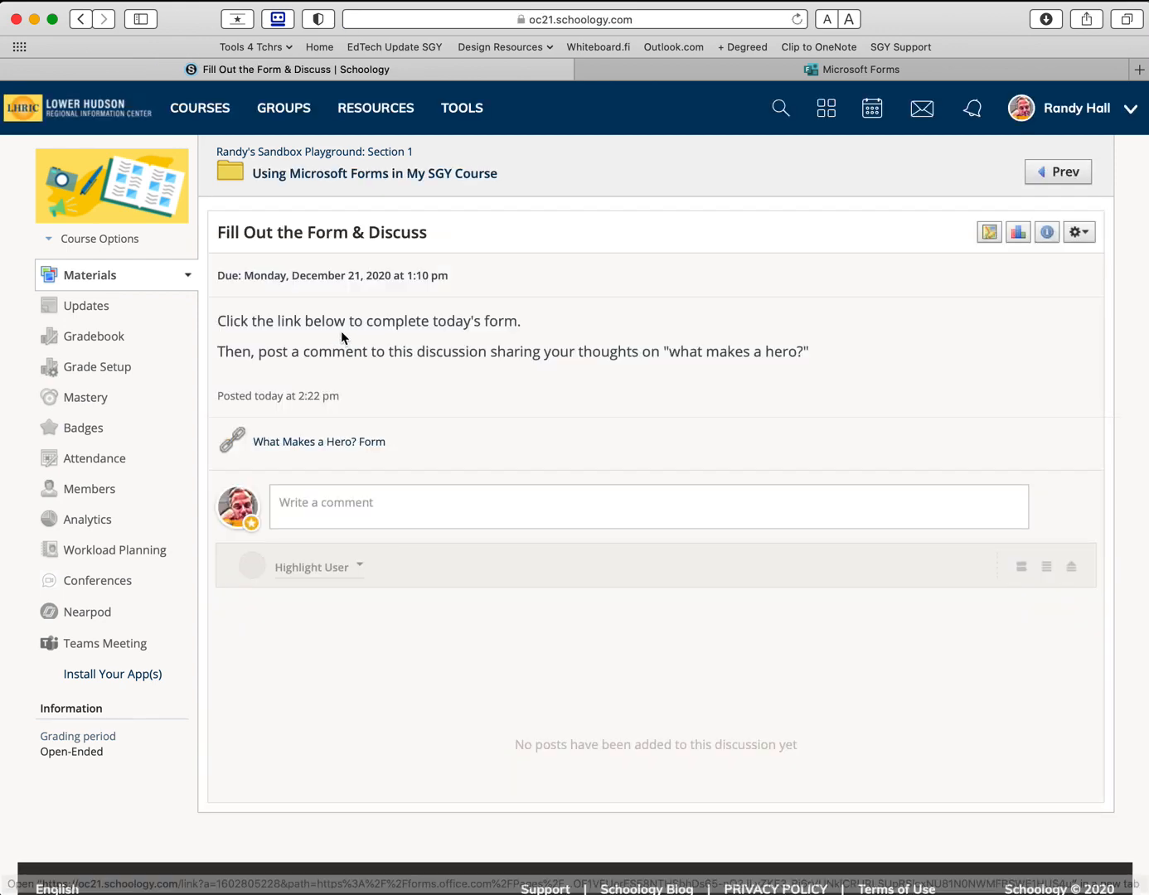
left_click(1079, 233)
left_click(1020, 274)
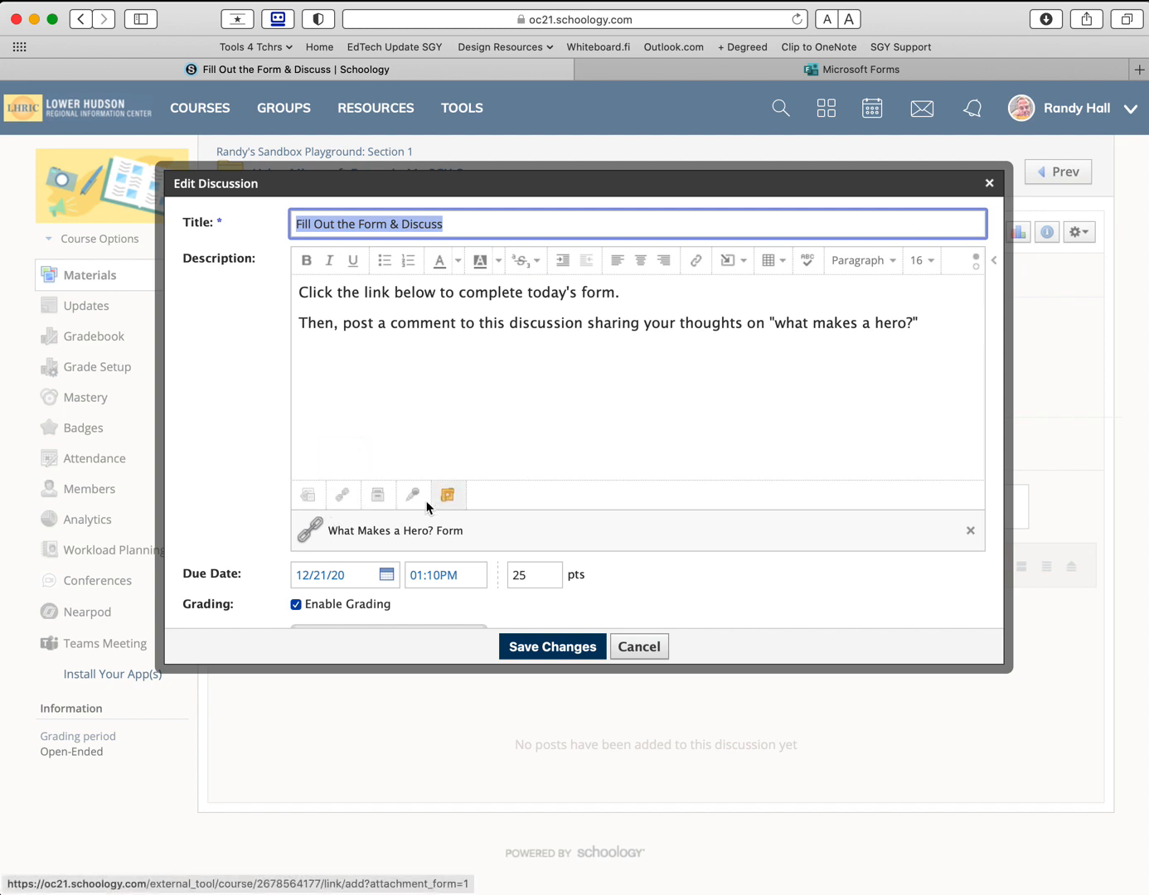
scroll(430, 526, "down", 4)
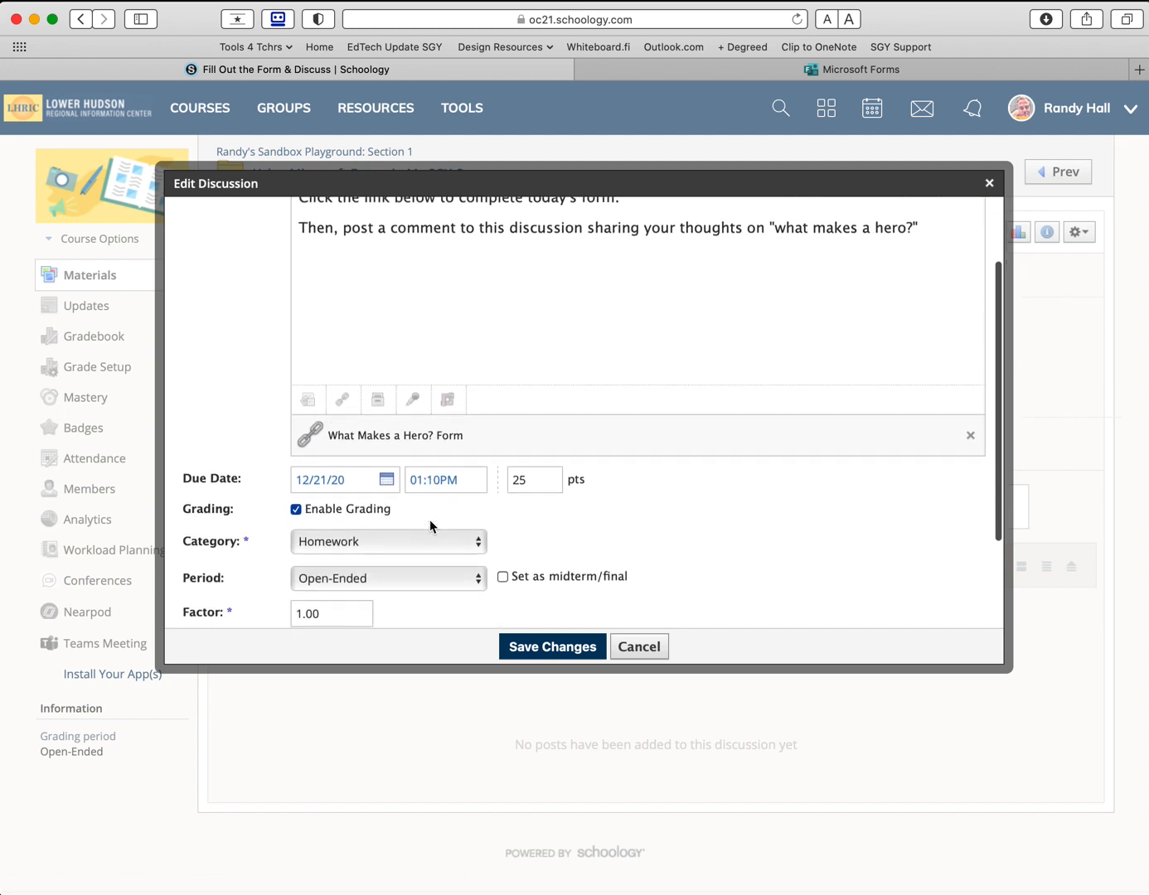
left_click(652, 656)
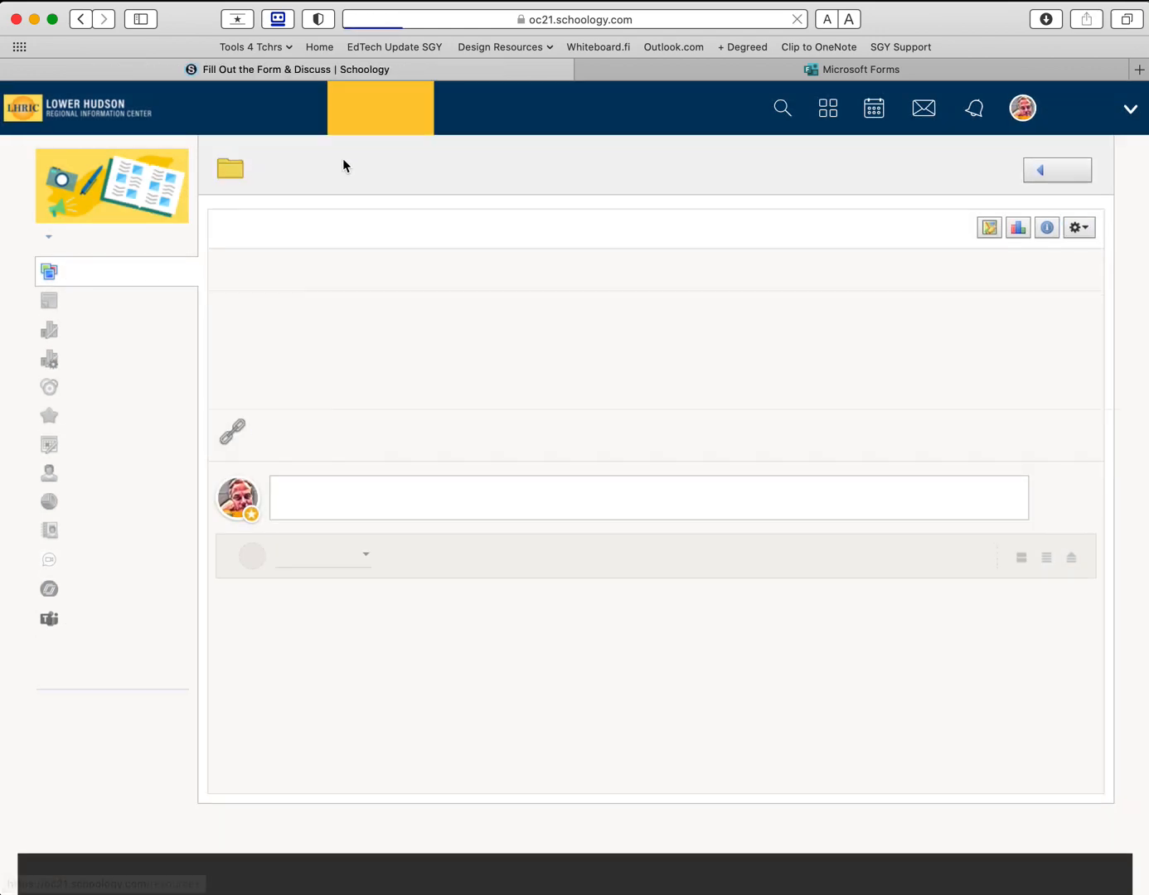
- Return to the course folder and move "Open this Form" directly below "View this Form"
left_click(335, 174)
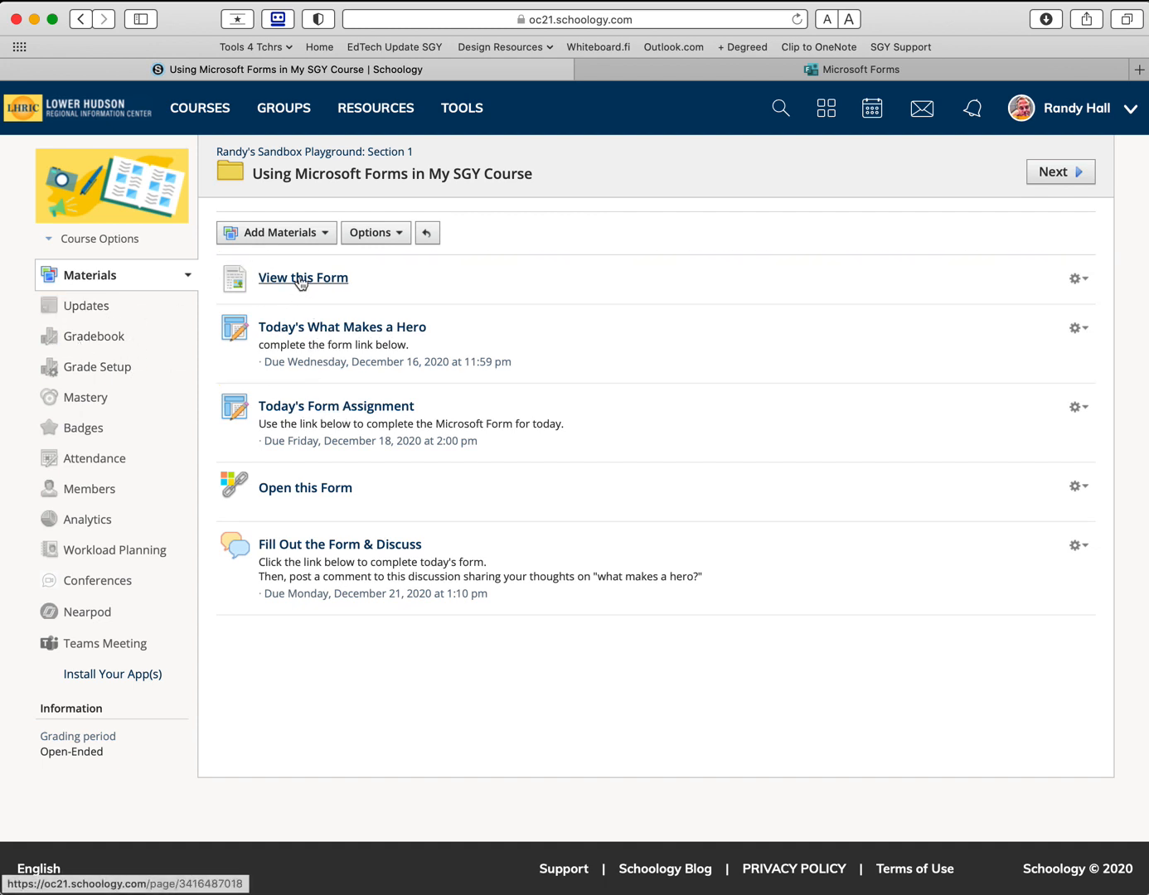
left_click_drag(226, 482, 265, 312)
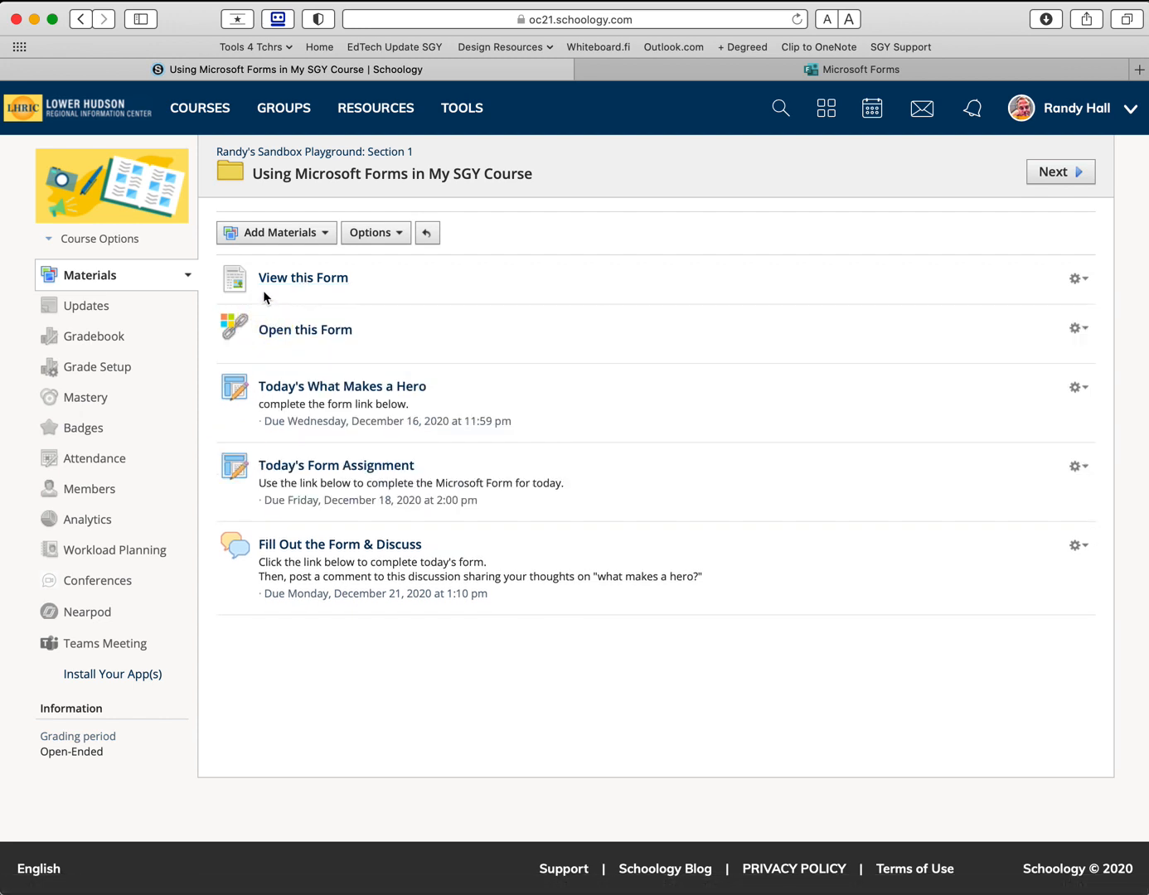